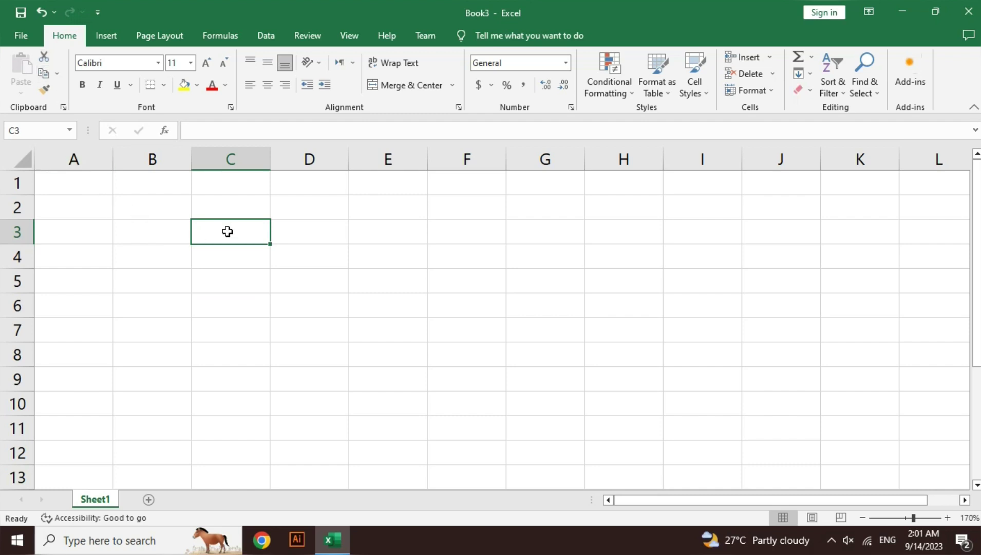
- Enter the word hello into cell C3
text(hello)
key(Return)
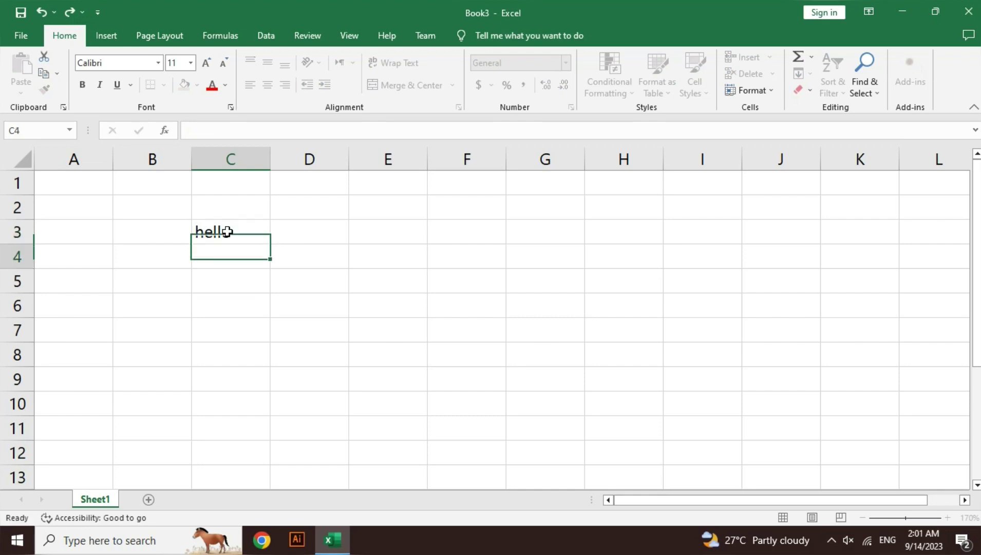
click(227, 231)
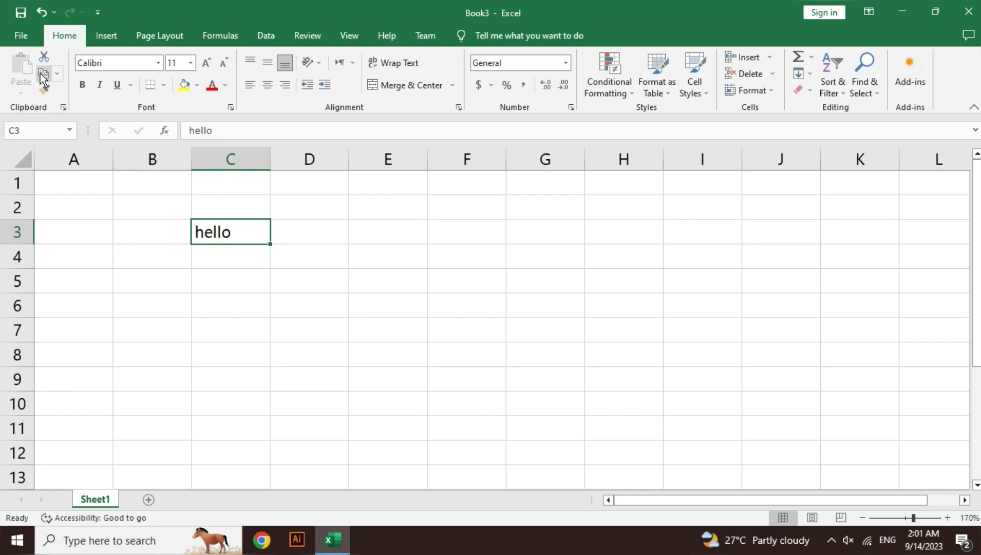
- Edit C3, highlight hello, and leave the cell unchanged with Esc
double_click(250, 233)
drag(250, 233, 179, 234)
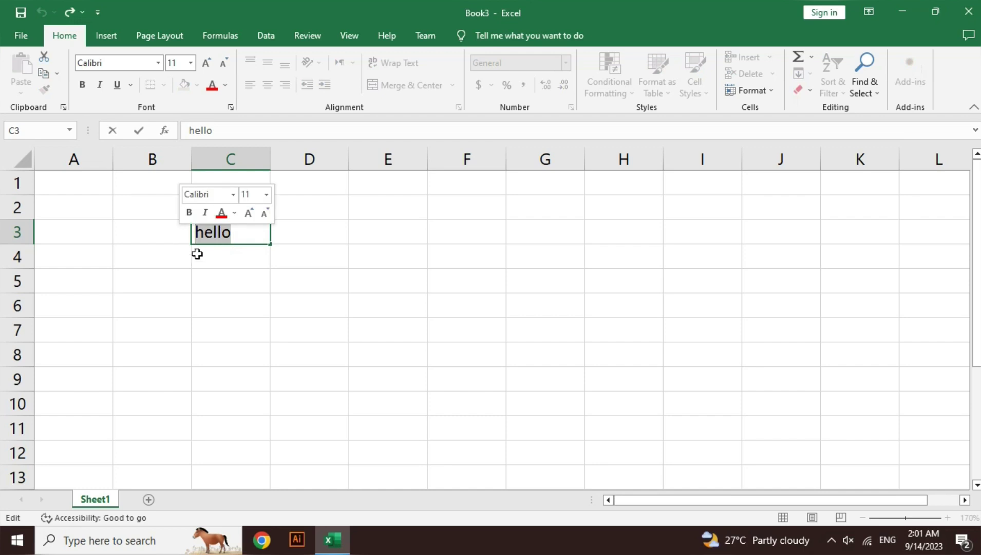
key(Escape)
click(250, 300)
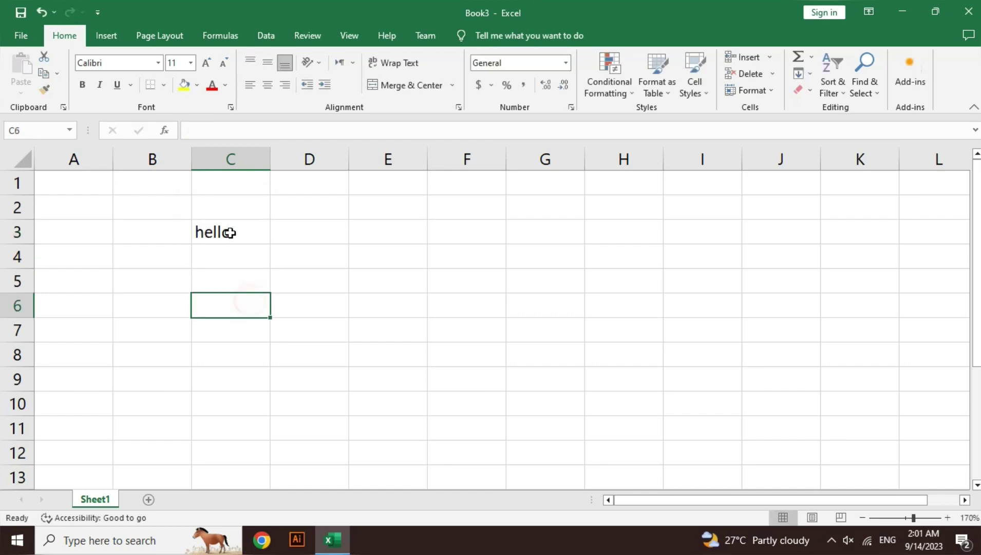
click(230, 231)
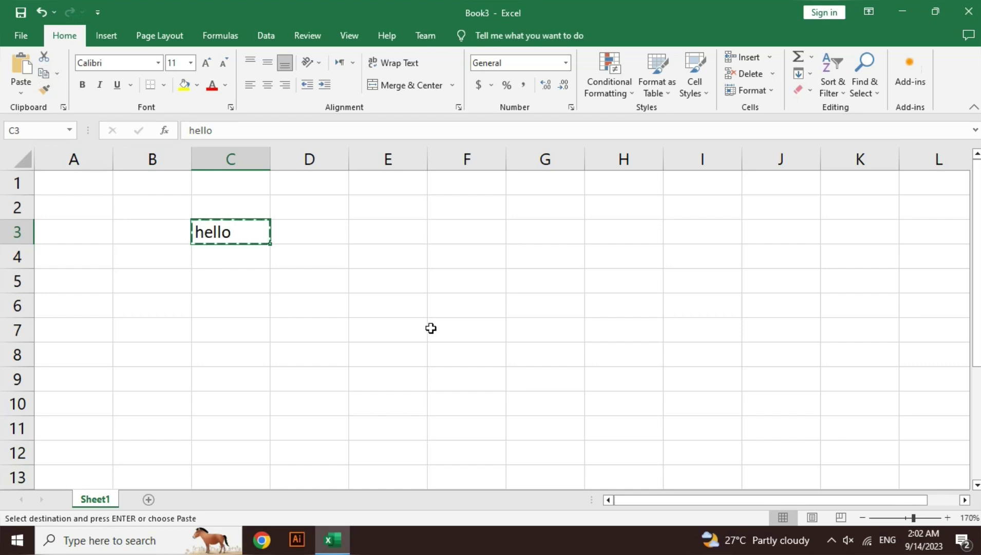
- Paste the copied hello into cell F5 and clear the copy outline
click(494, 286)
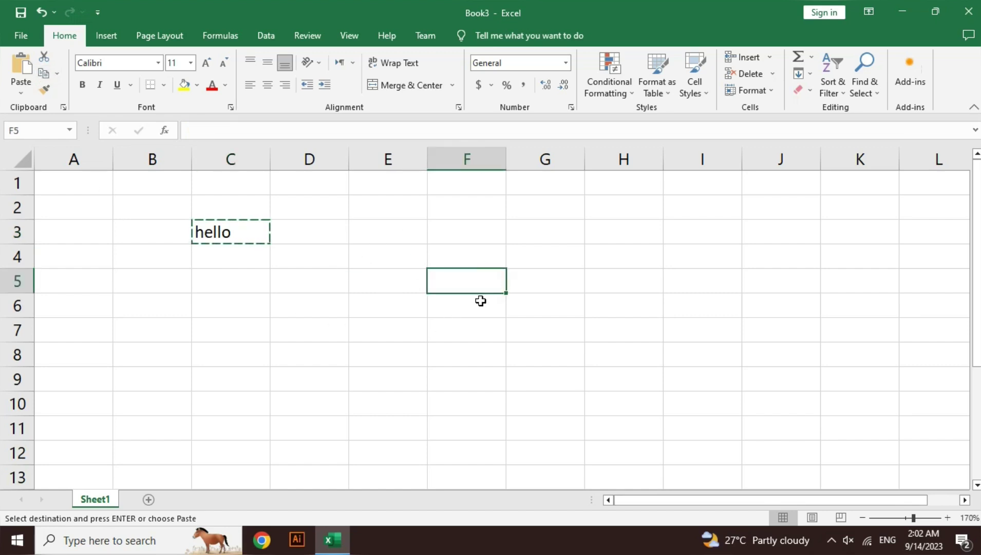
click(22, 68)
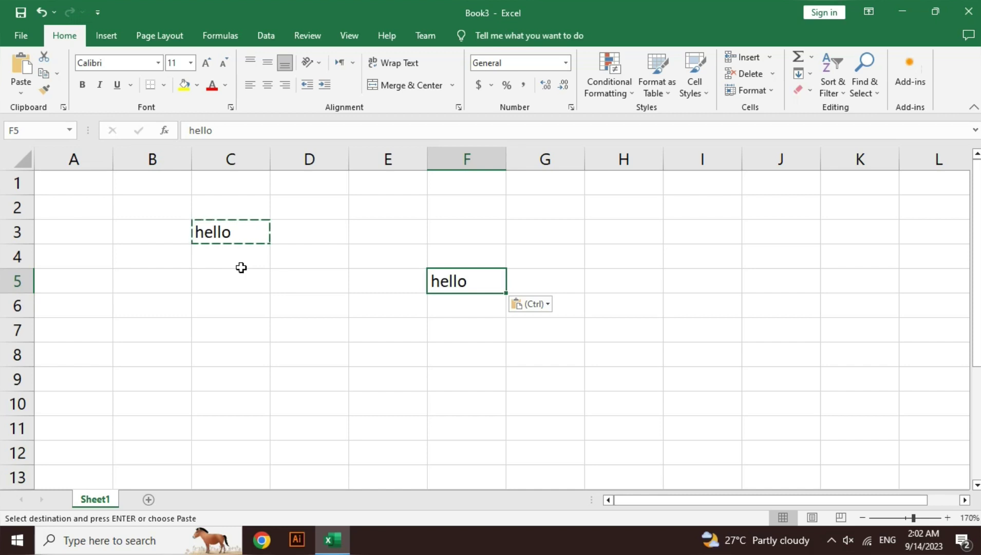
key(Escape)
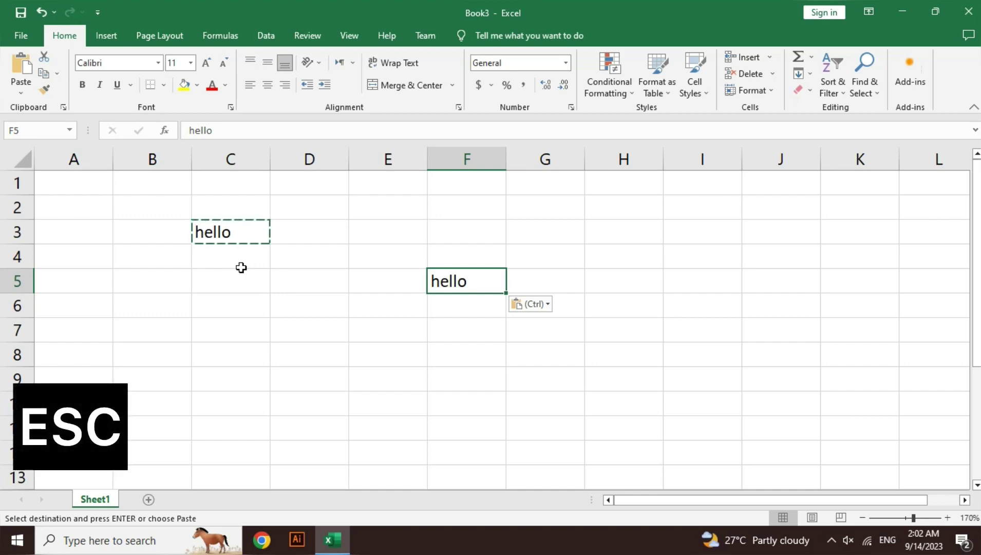
key(Escape)
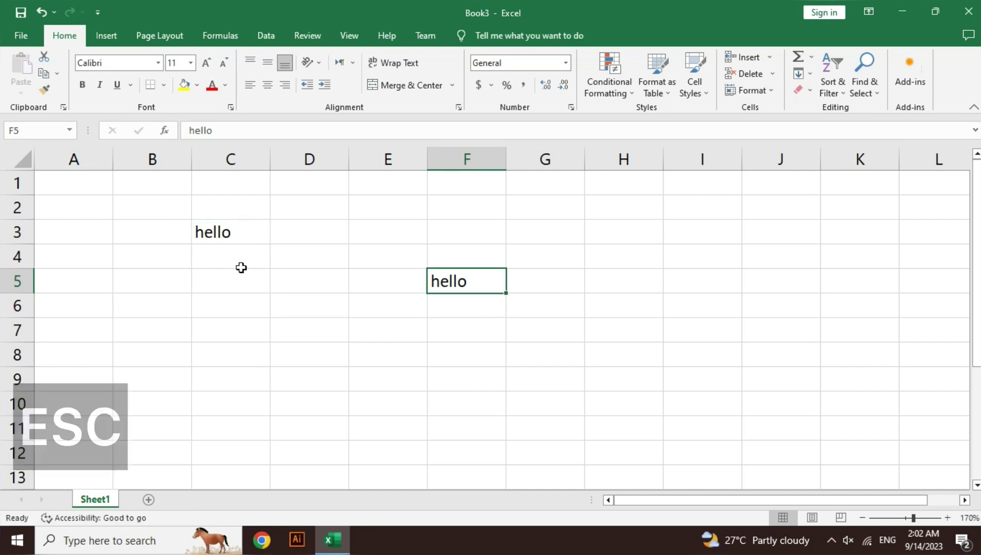
- Copy hello from C3 again and paste it into cell F2
click(230, 233)
key(ctrl+c)
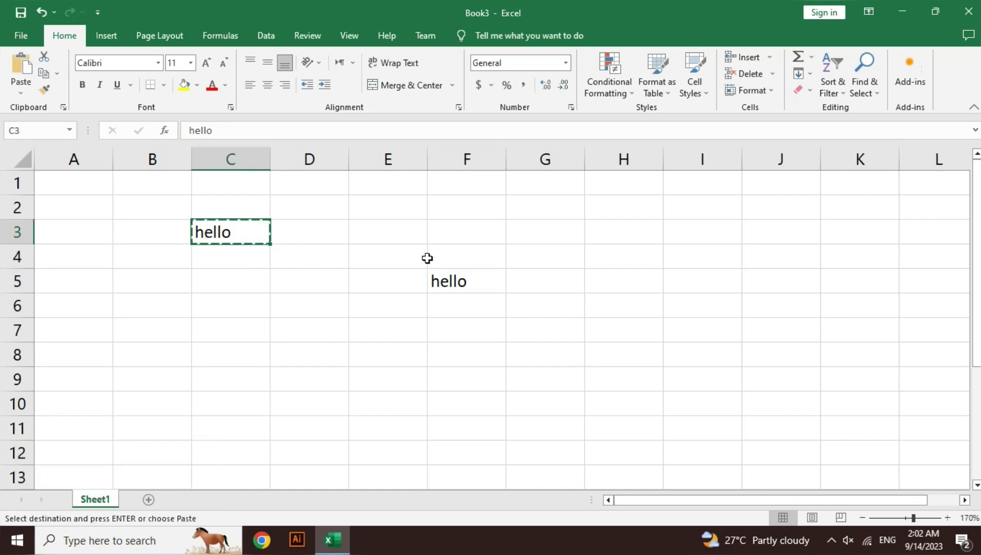
click(460, 210)
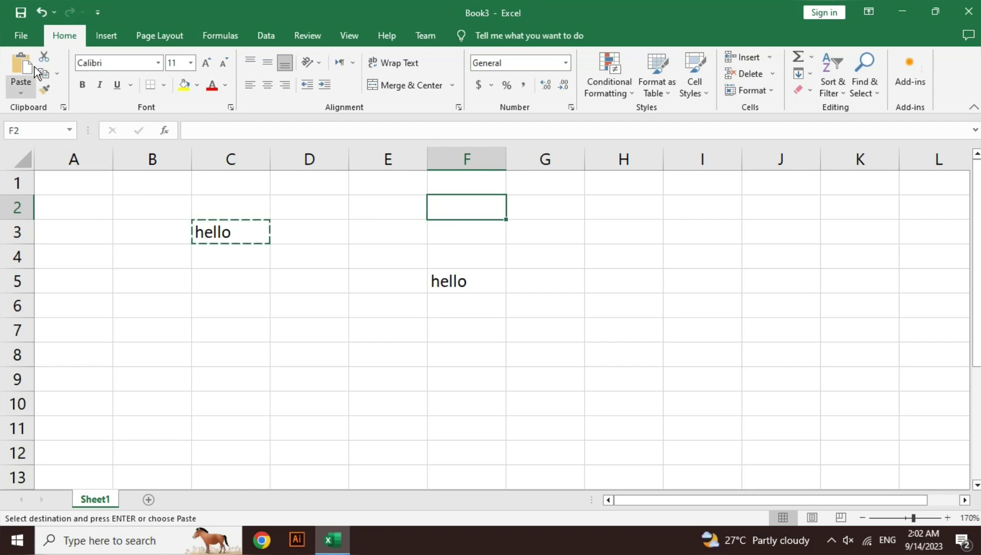
key(ctrl+v)
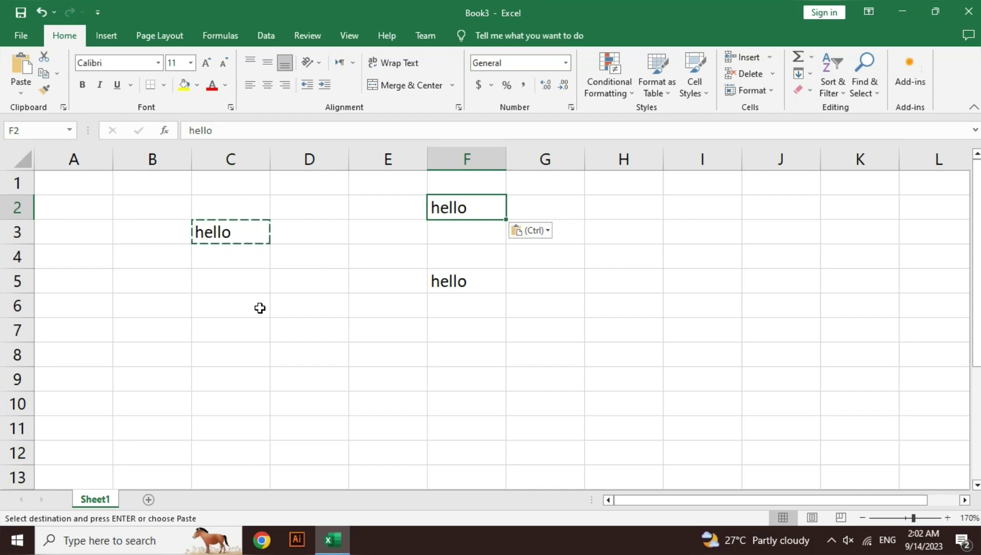
key(Escape)
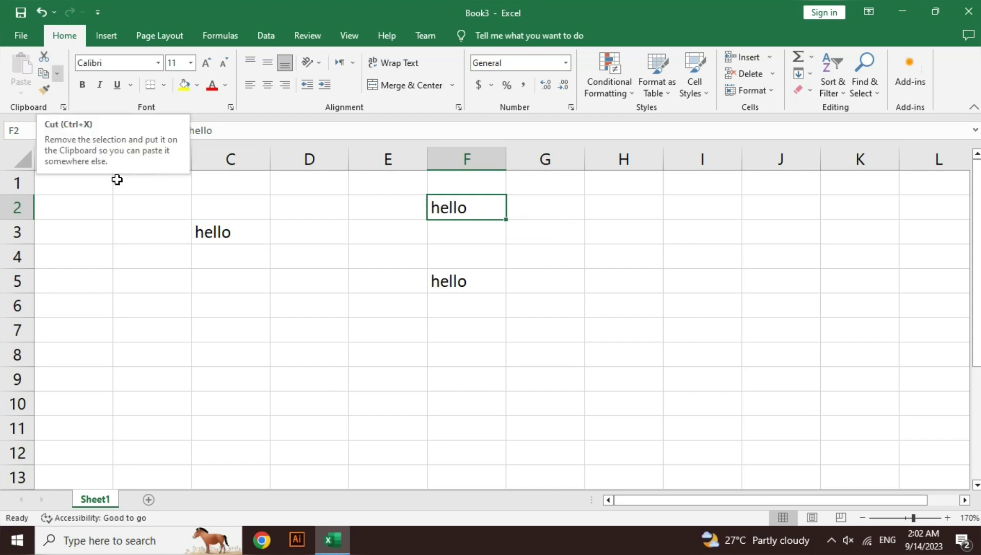
- Move hello from cell C3 into cell F4 with Cut and Paste
click(221, 230)
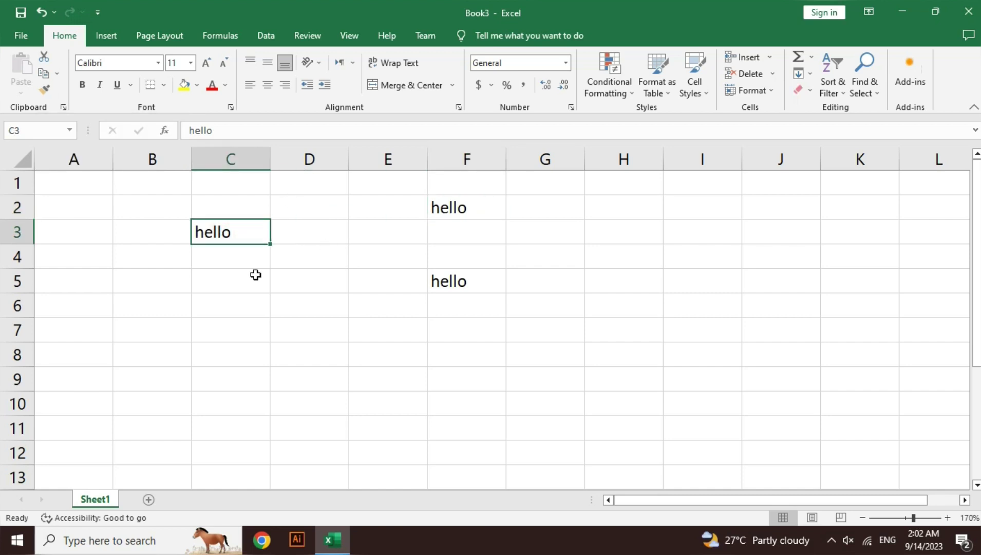
click(51, 63)
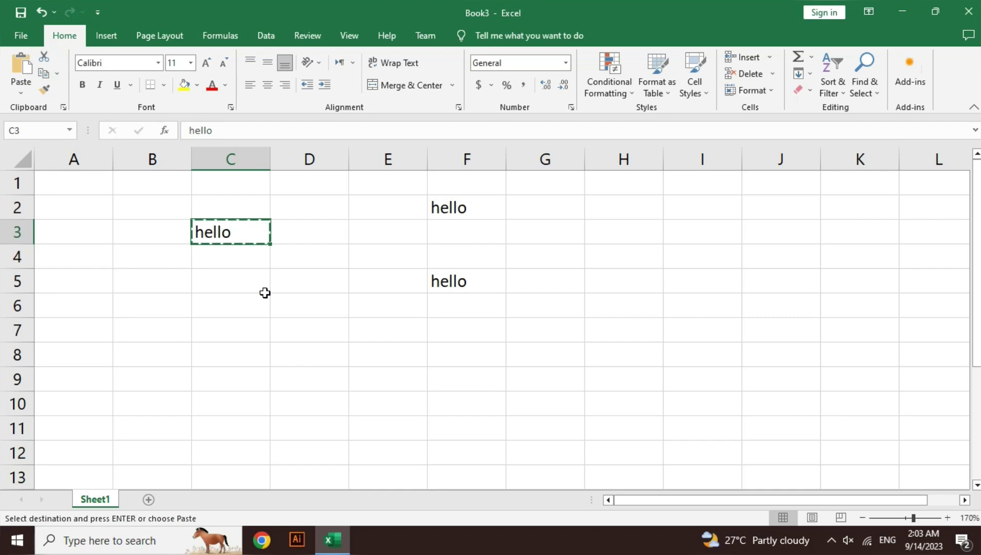
click(461, 250)
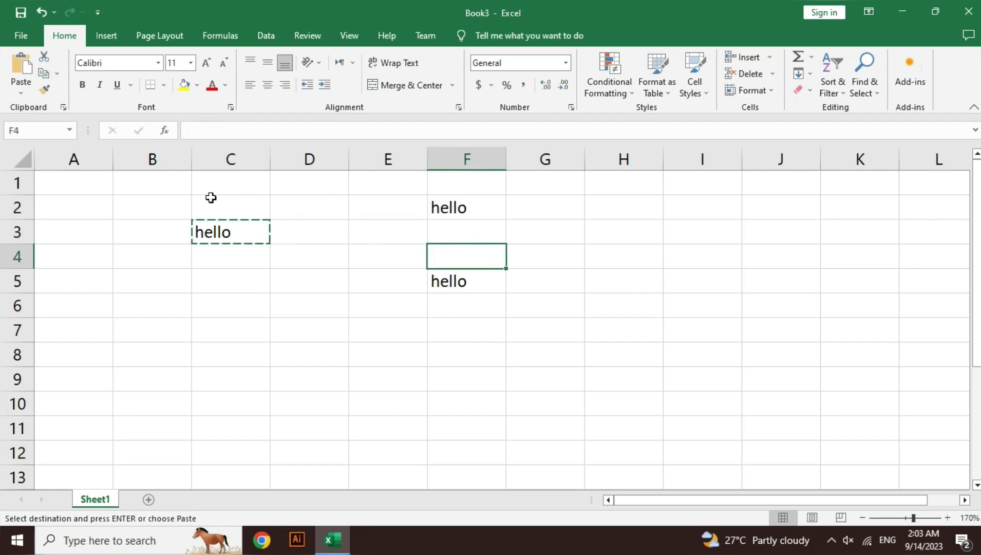
click(17, 52)
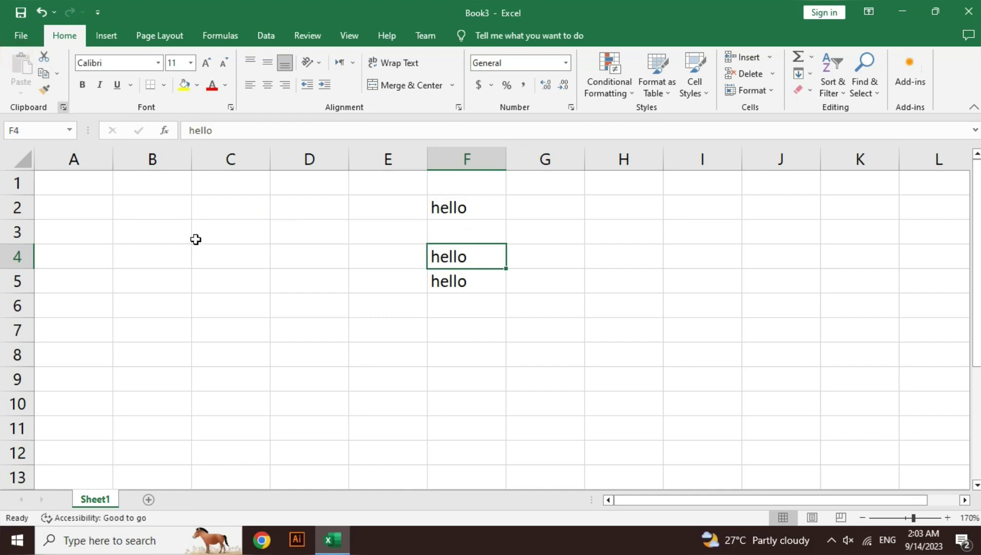
- Select cells F2 through F5 and cut them
mouse_move(488, 210)
mouse_down()
mouse_move(489, 283)
mouse_move(482, 210)
mouse_up()
click(489, 283)
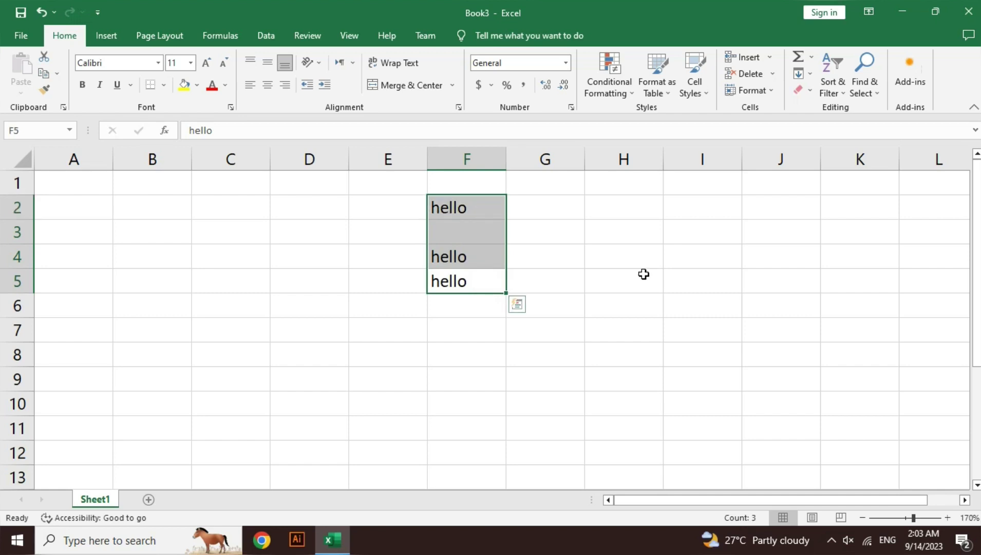
key(ctrl+x)
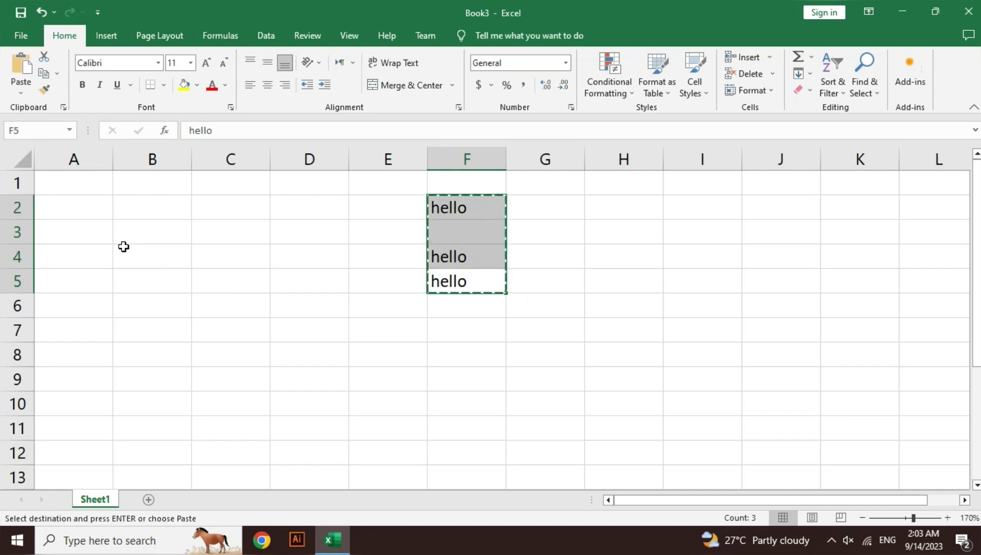
- Paste the cut range at A2 so hello fills A2, A4 and A5, then select A5
click(90, 211)
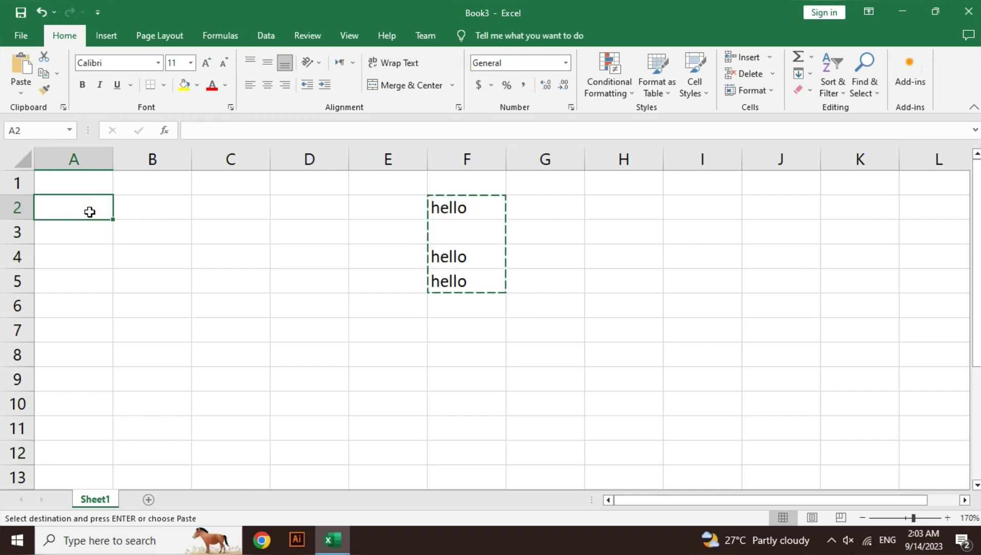
key(ctrl+v)
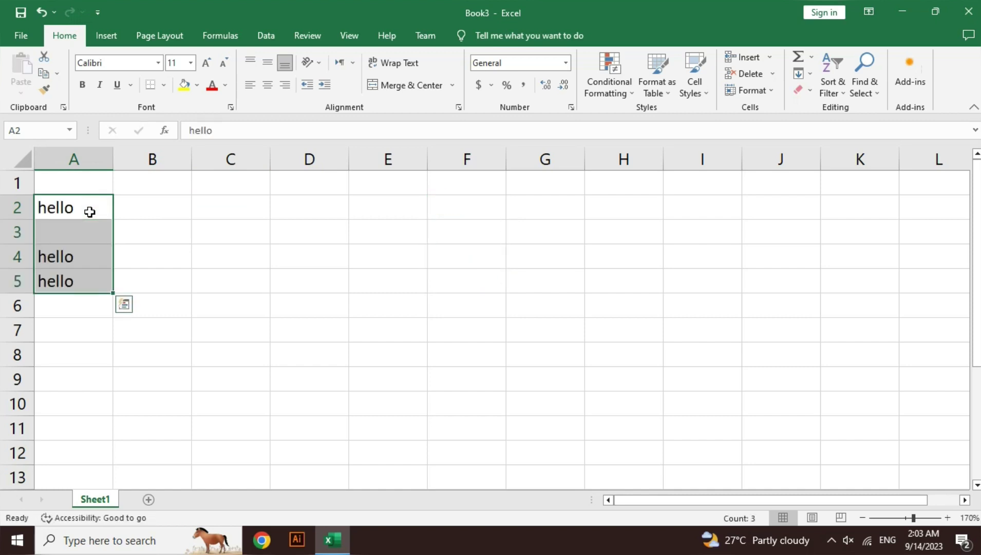
click(239, 251)
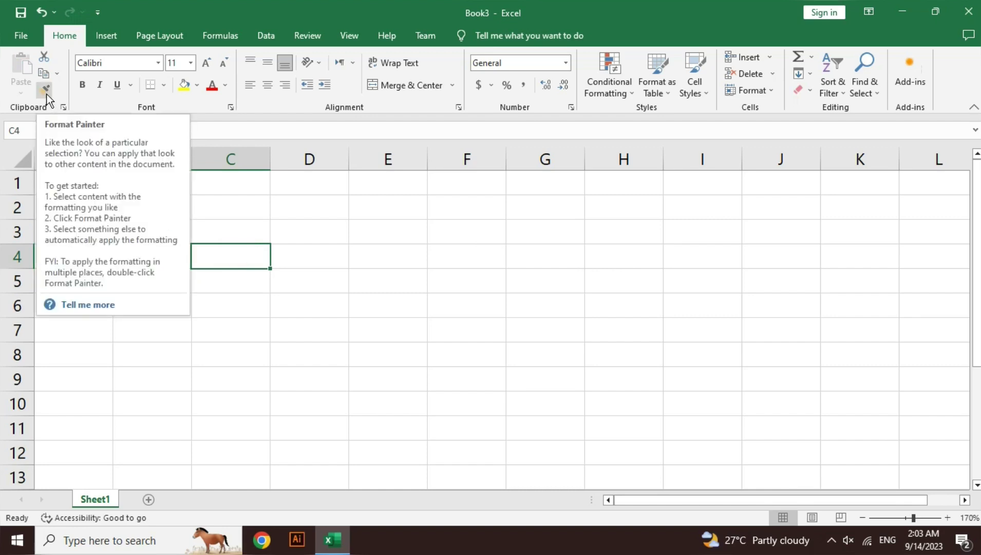
click(290, 287)
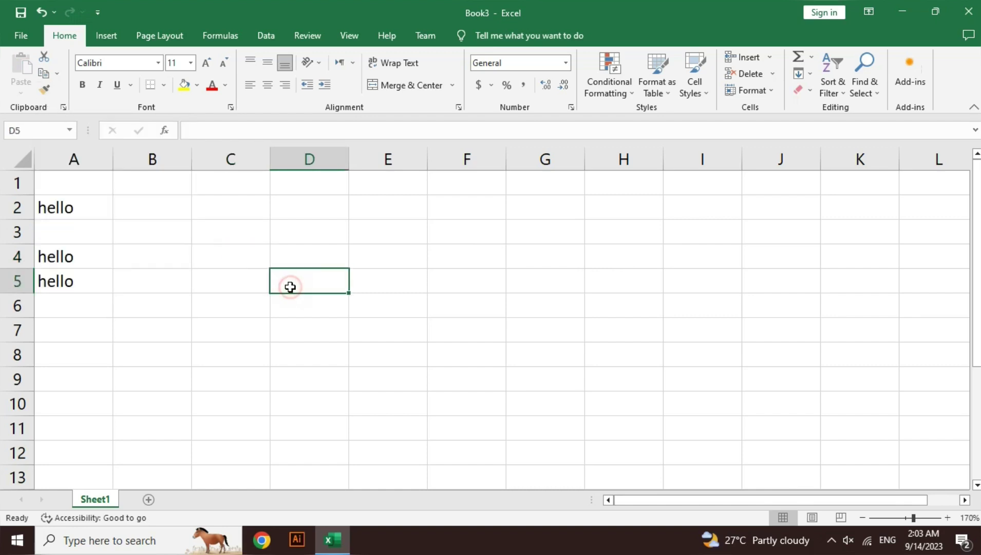
click(100, 280)
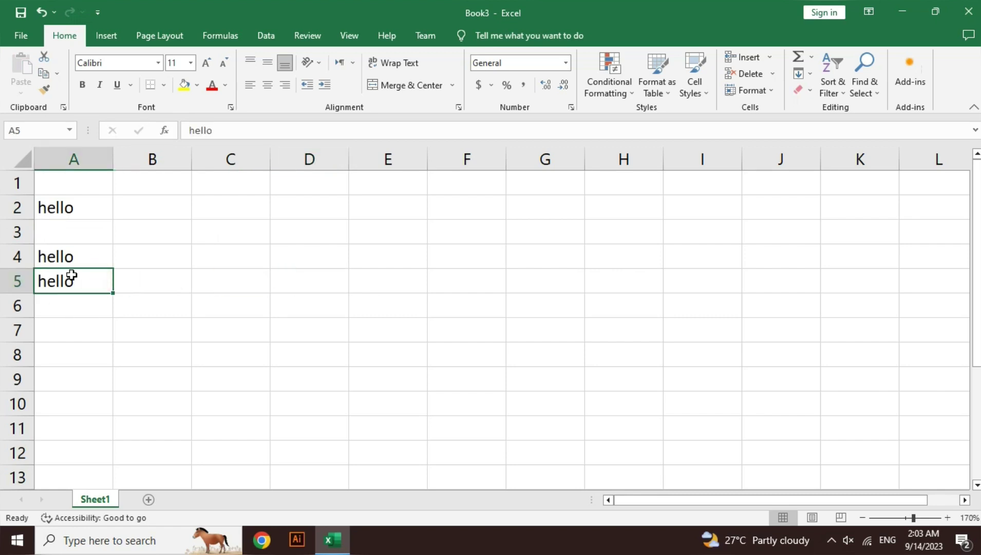
- Set the hello in A5 to Adobe Garamond Pro Bold and italic
click(156, 63)
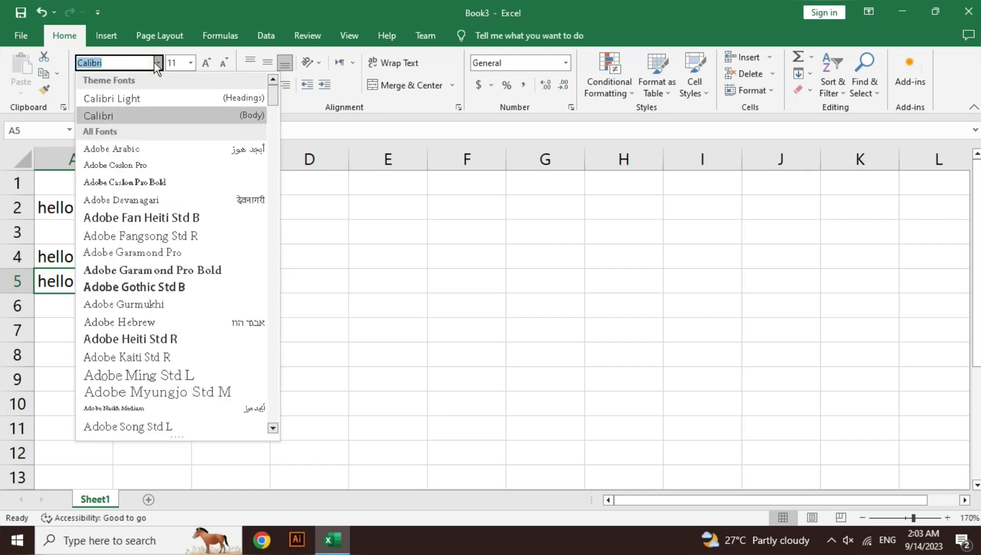
click(195, 272)
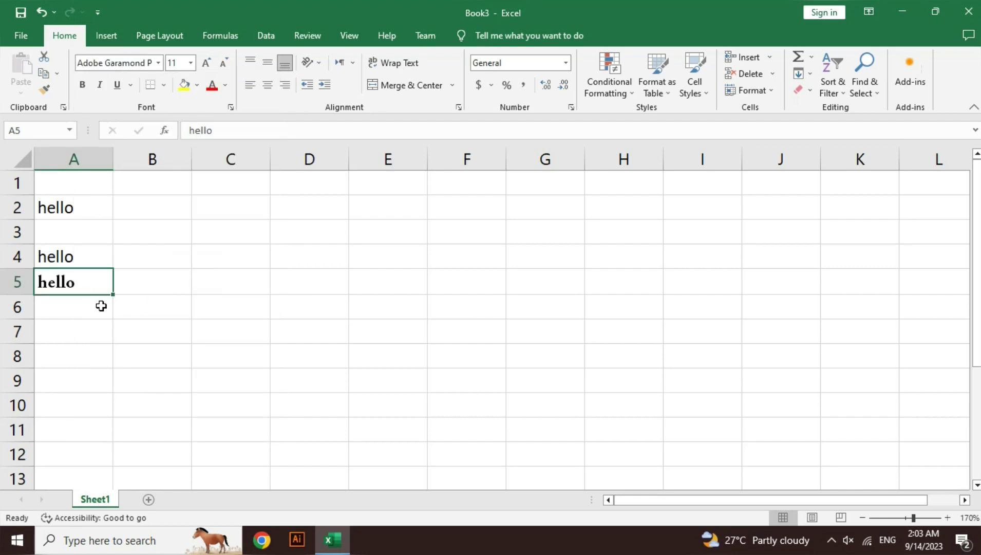
click(100, 85)
- Apply Double Underline to the hello in A5, then select A2
click(130, 91)
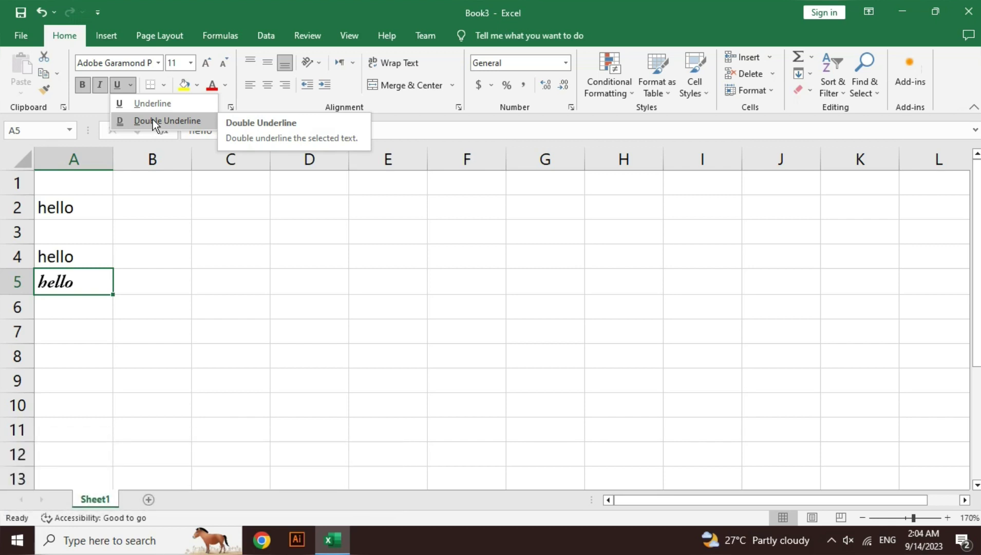
click(164, 259)
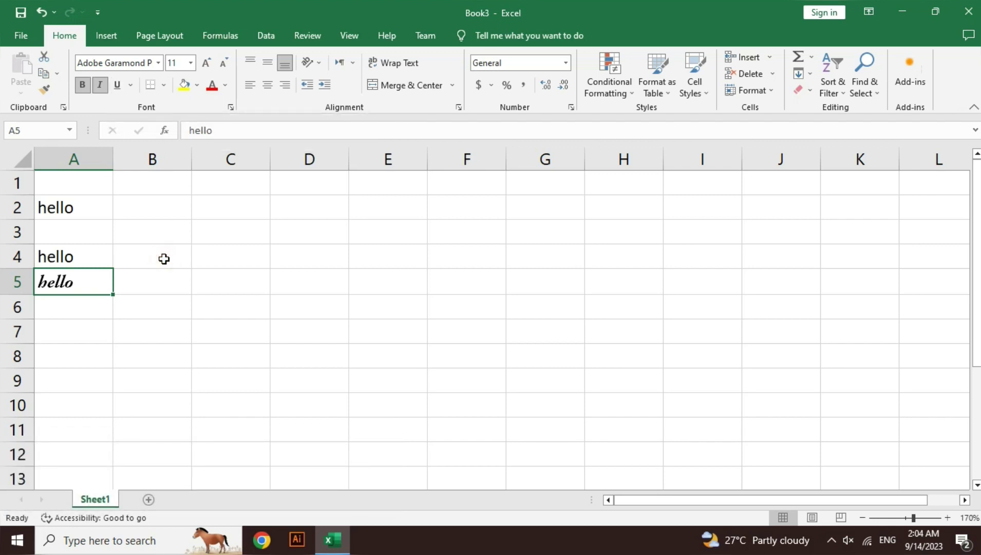
click(130, 86)
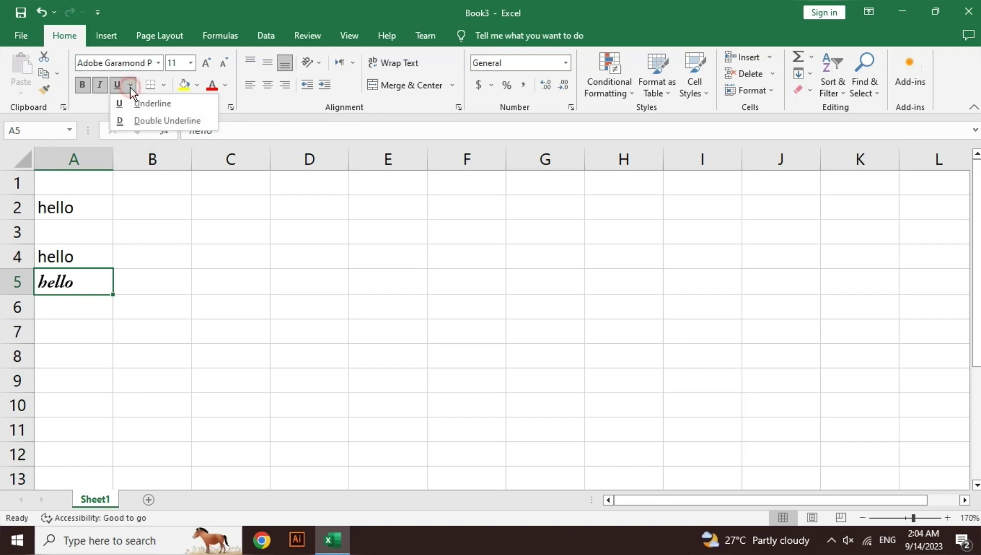
click(149, 125)
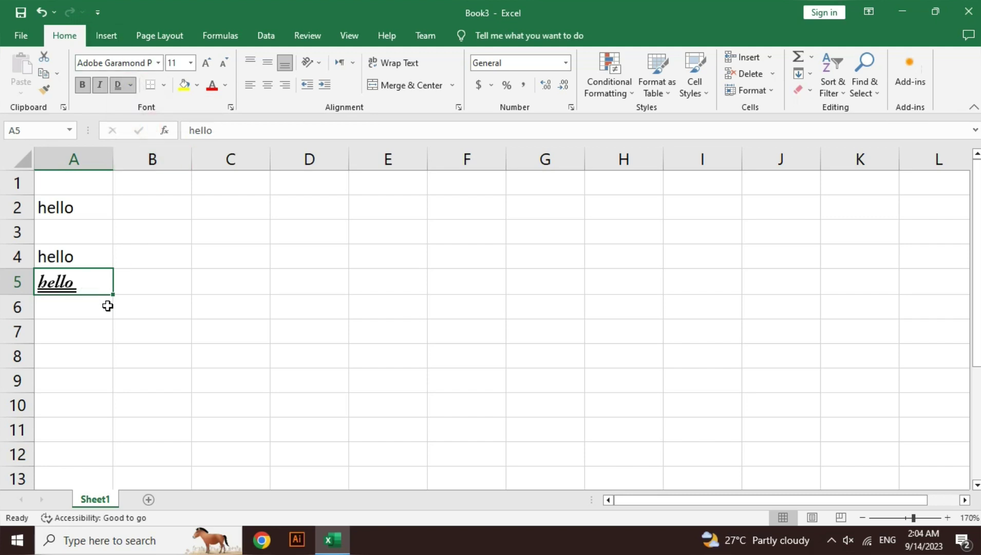
click(166, 286)
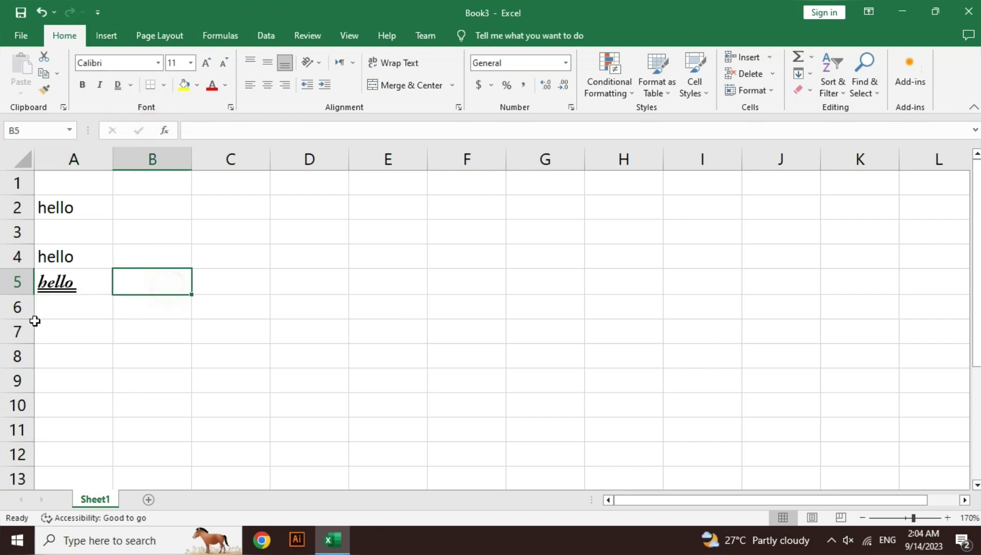
click(83, 279)
click(85, 215)
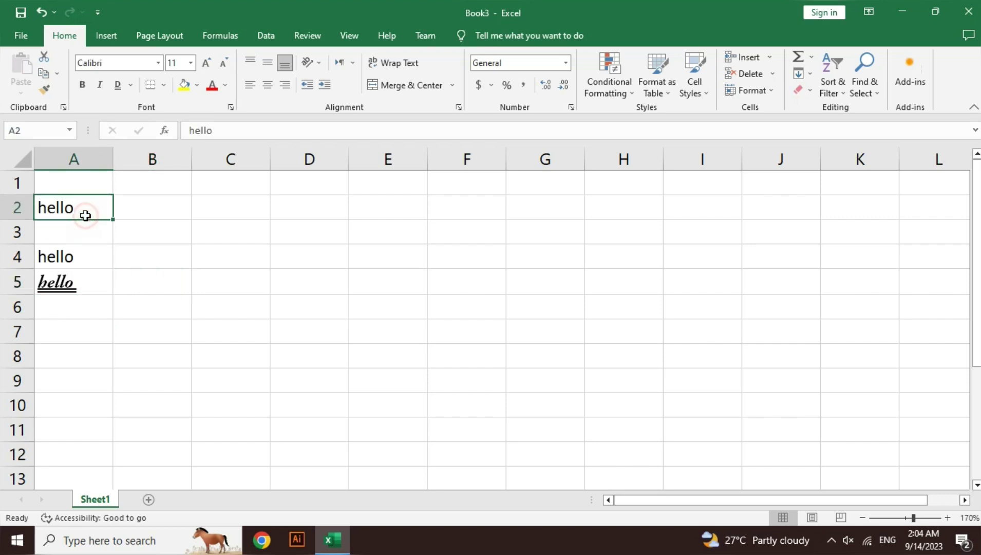
- Format-paint A5's style onto A2 and narrow column B to 5.86
click(88, 280)
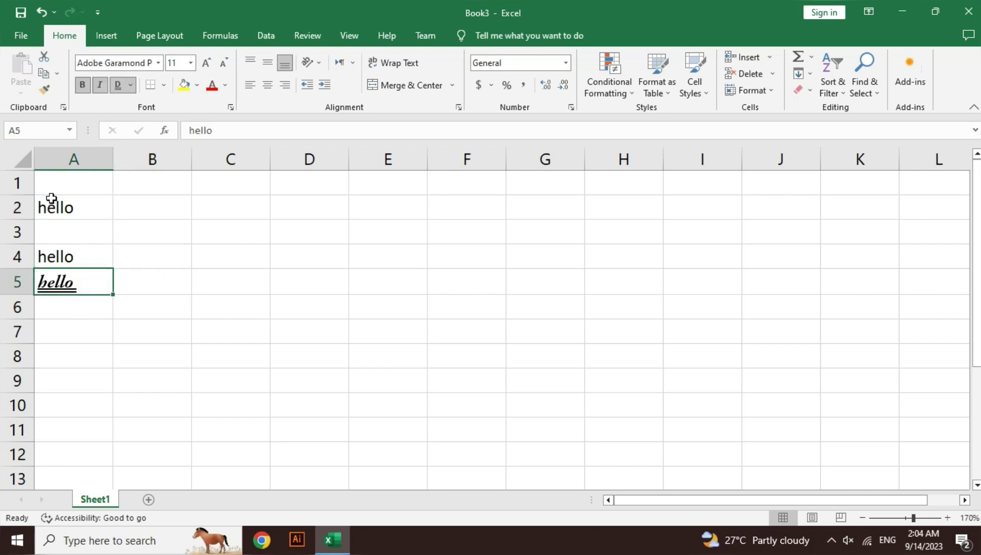
click(40, 94)
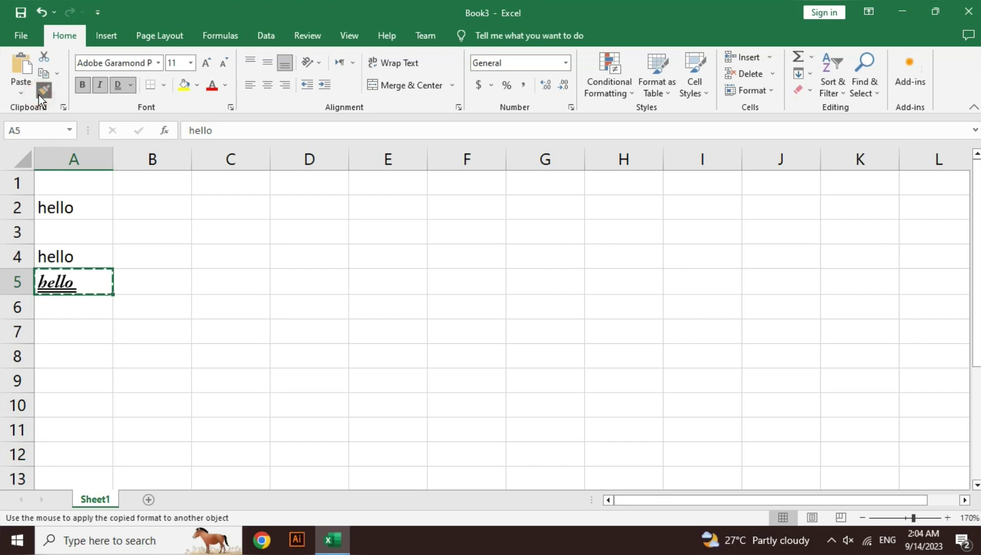
click(77, 209)
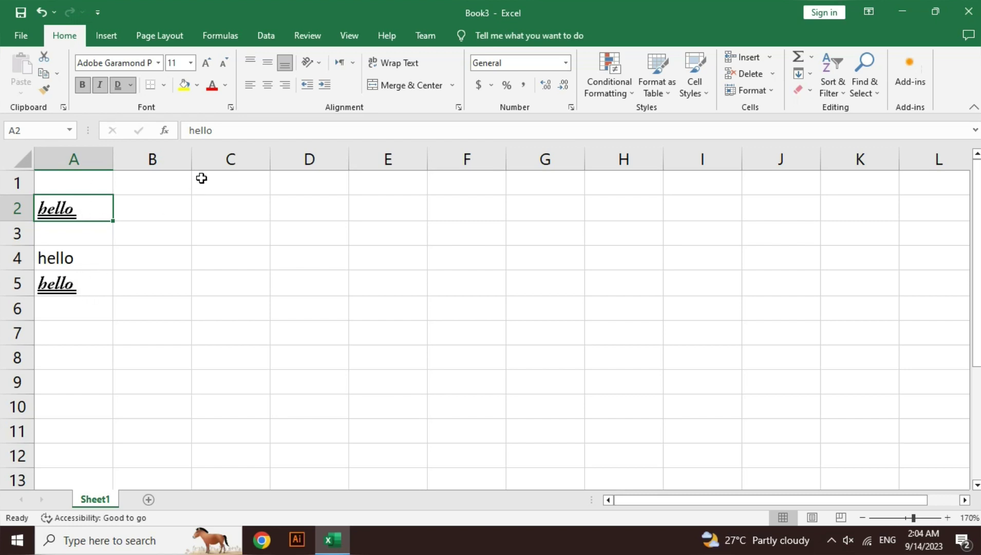
drag(190, 156, 744, 154)
- Copy column B's narrow width onto columns C through J with Format Painter
click(743, 137)
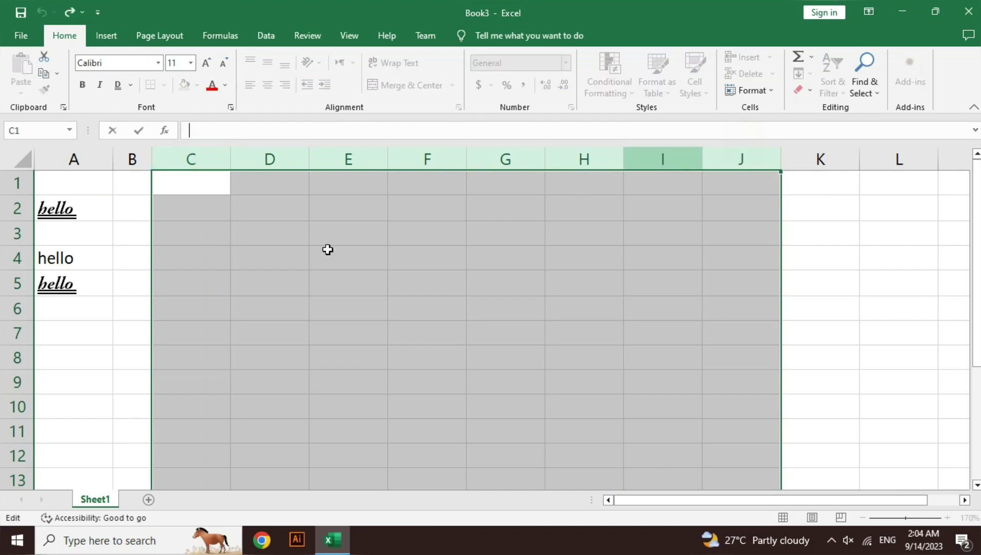
click(136, 193)
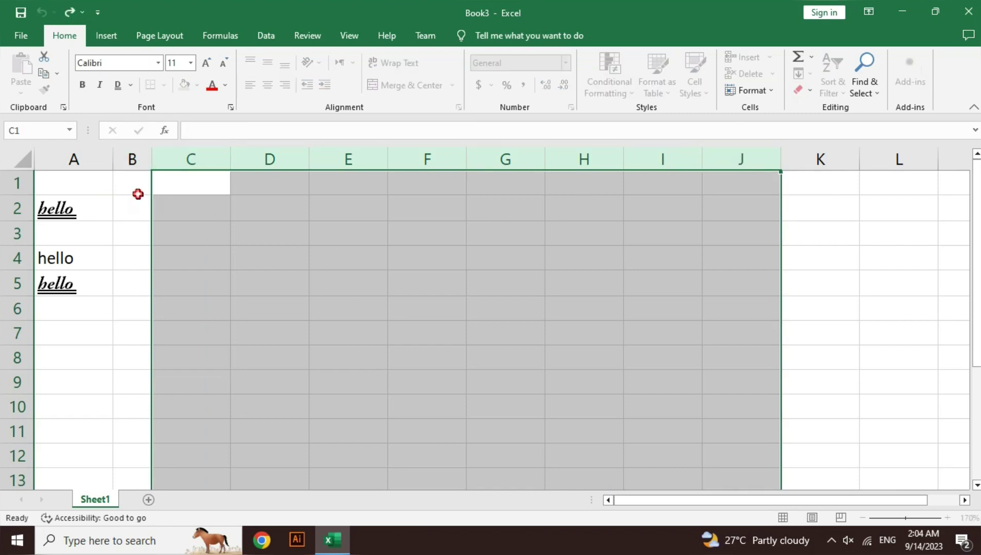
click(132, 154)
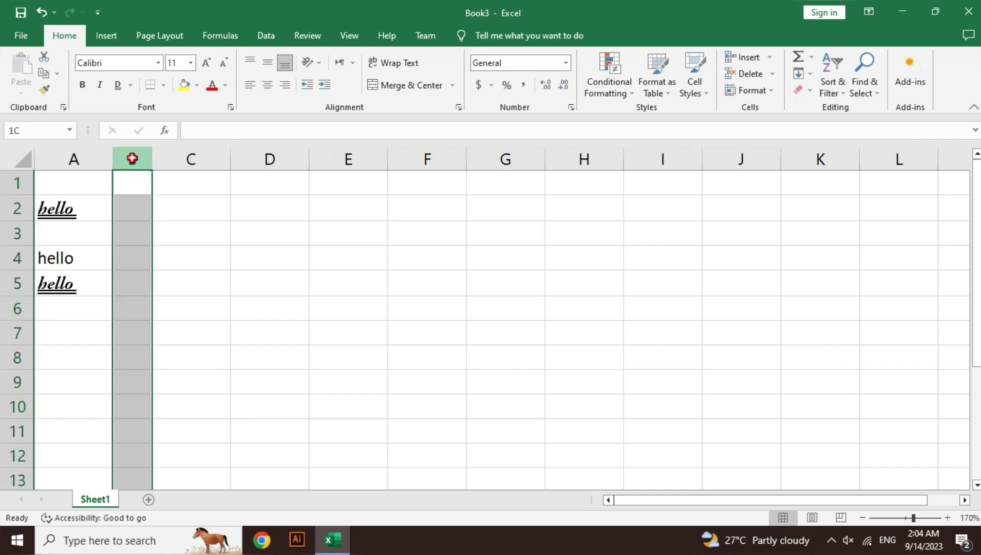
click(43, 91)
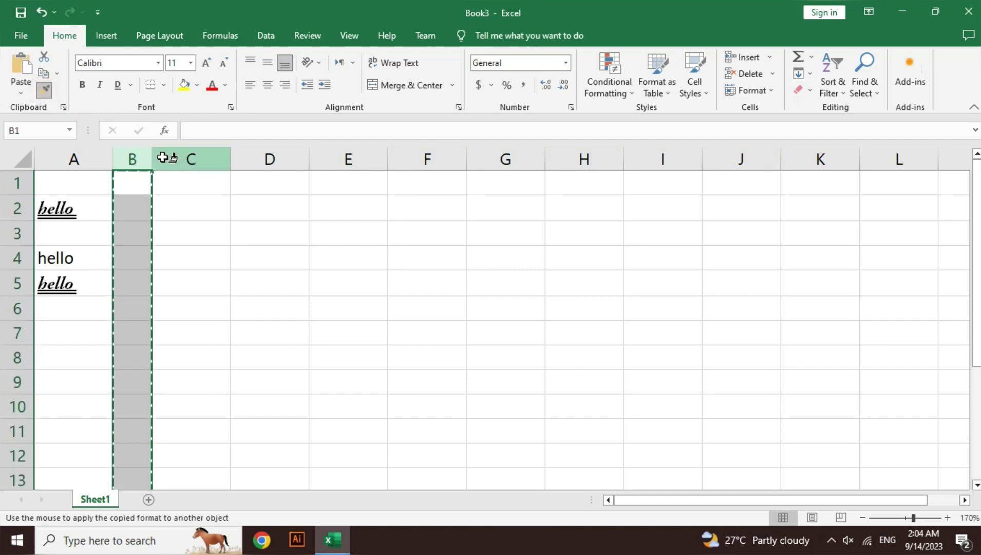
mouse_move(166, 156)
mouse_down()
mouse_move(565, 127)
mouse_move(926, 155)
mouse_move(792, 164)
mouse_move(784, 144)
mouse_up()
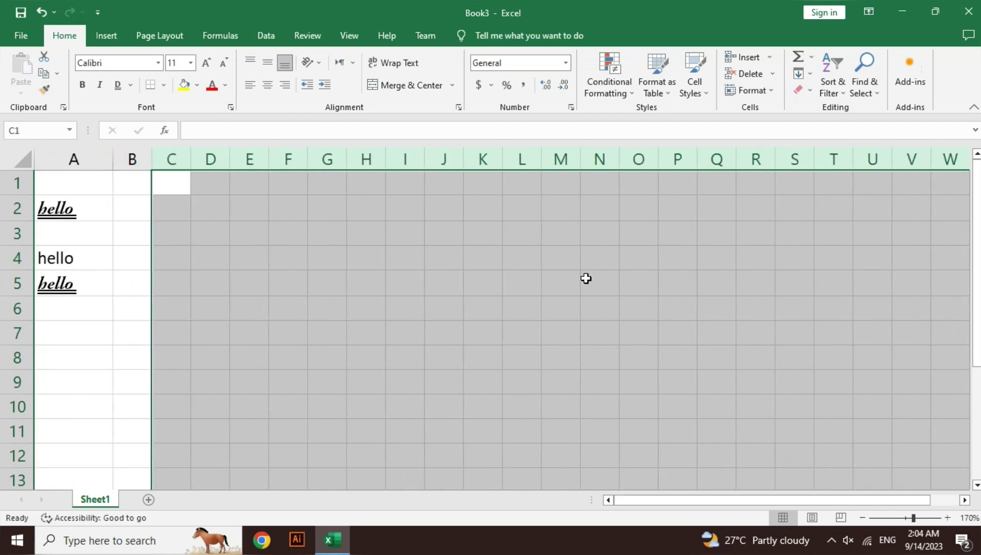
click(508, 272)
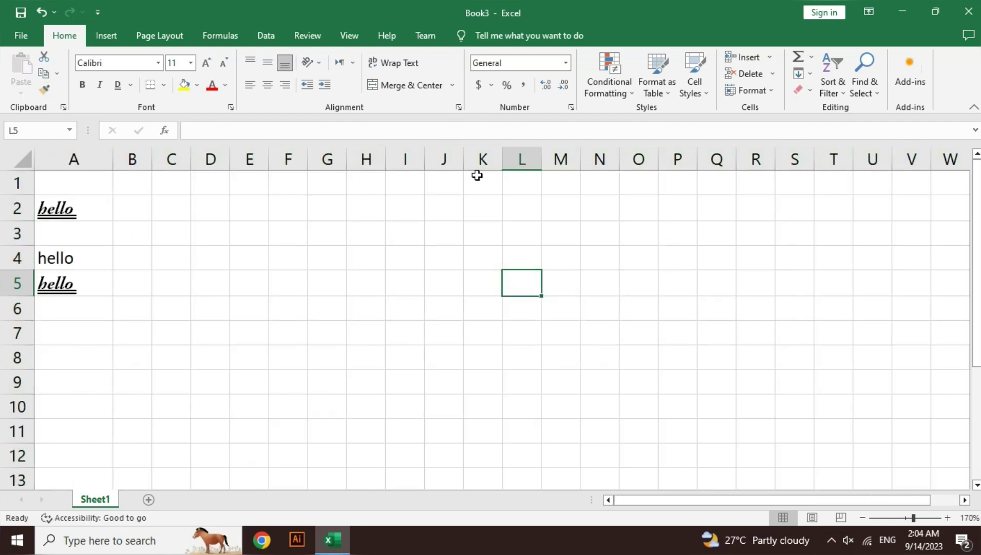
click(127, 156)
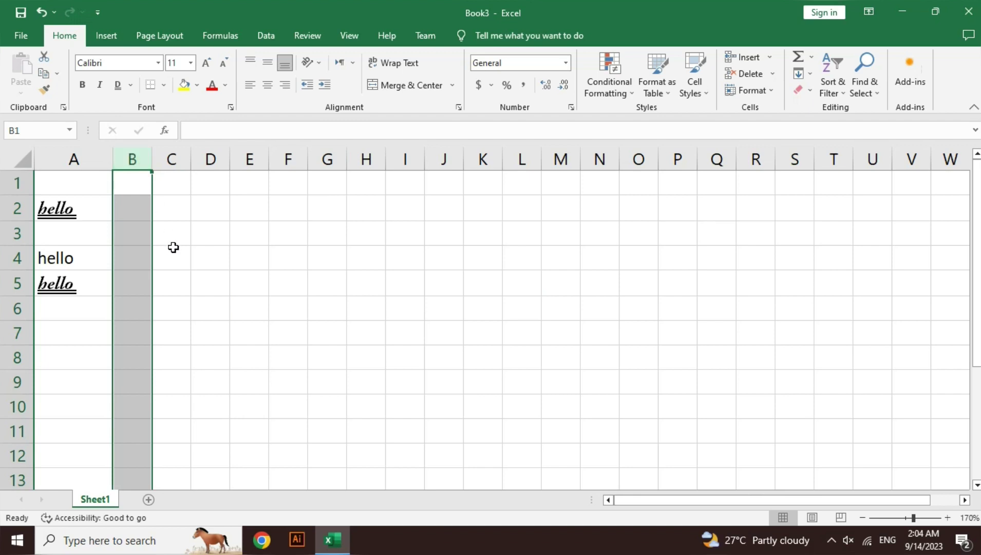
- Undo the column width changes and the formatting on A2 and A5
key(ctrl+c)
key(ctrl+z)
key(ctrl+z)
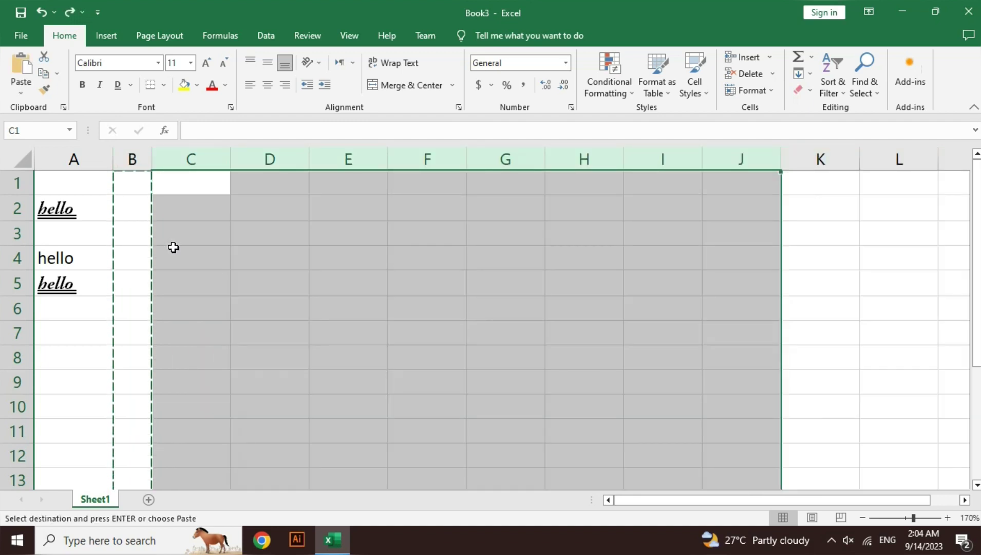
key(ctrl+z)
key(ctrl+z)
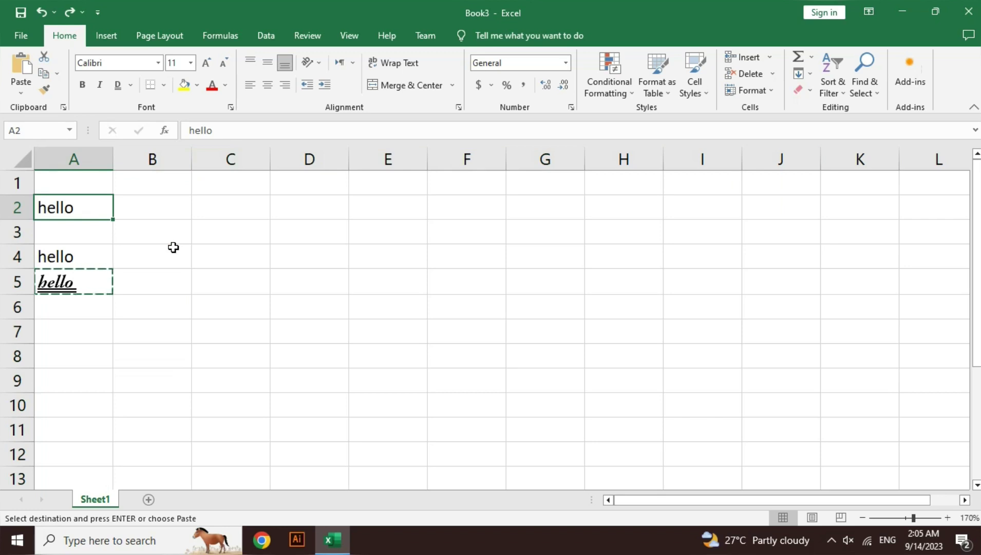
key(ctrl+z)
key(ctrl+z)
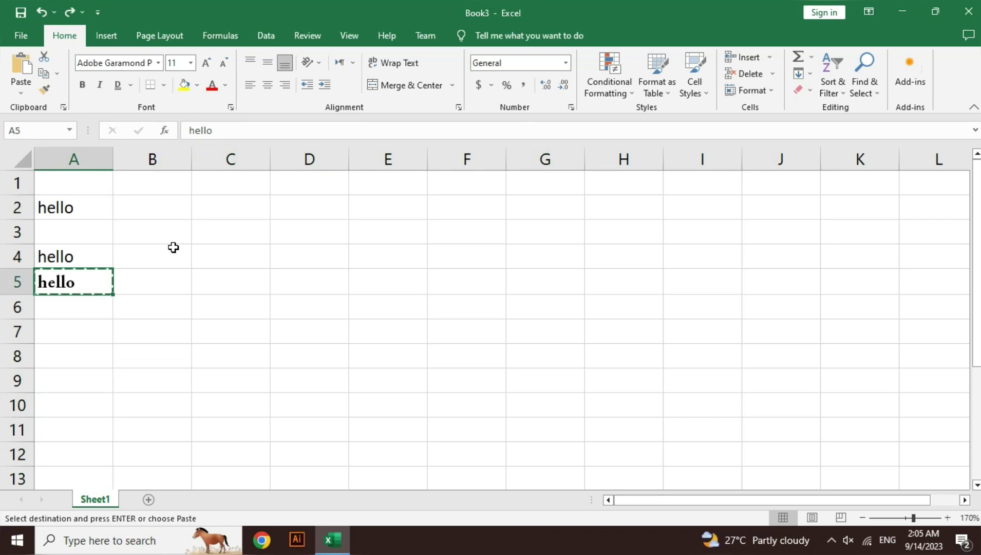
key(ctrl+z)
key(ctrl+z)
key(ctrl+z)
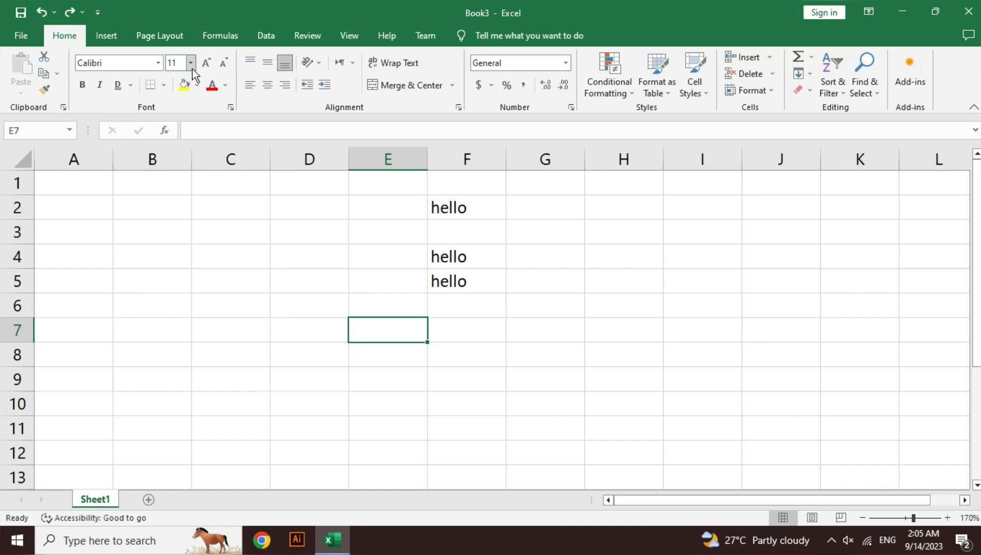
click(469, 281)
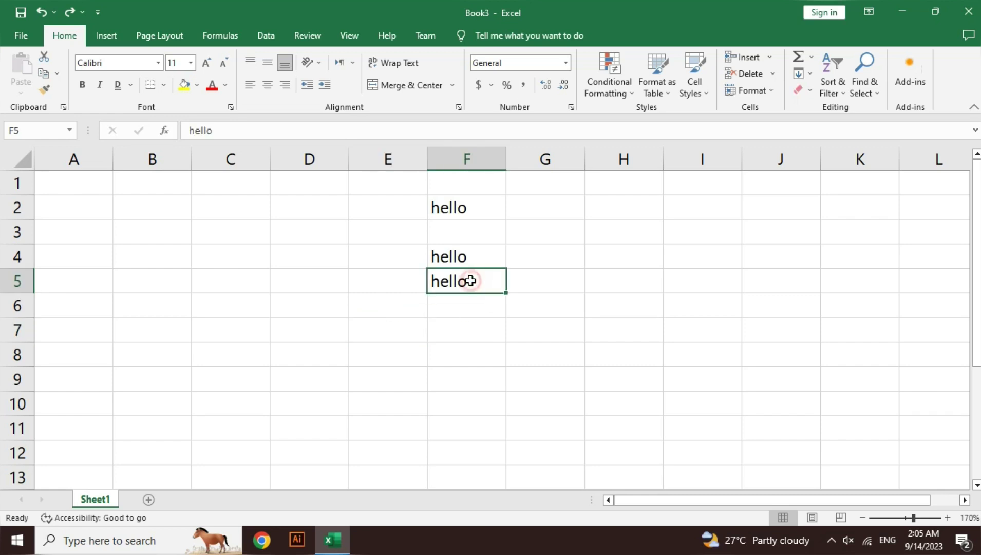
click(193, 67)
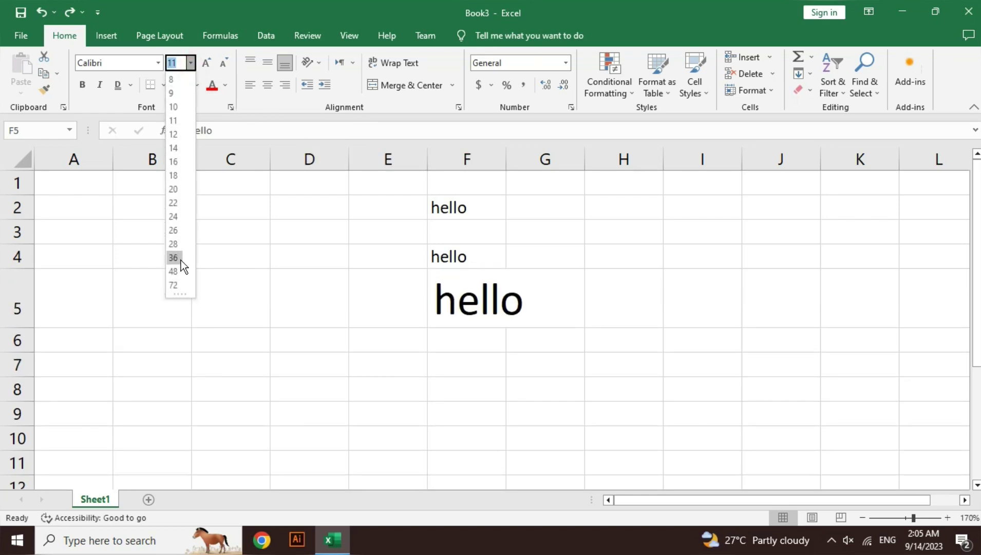
click(327, 389)
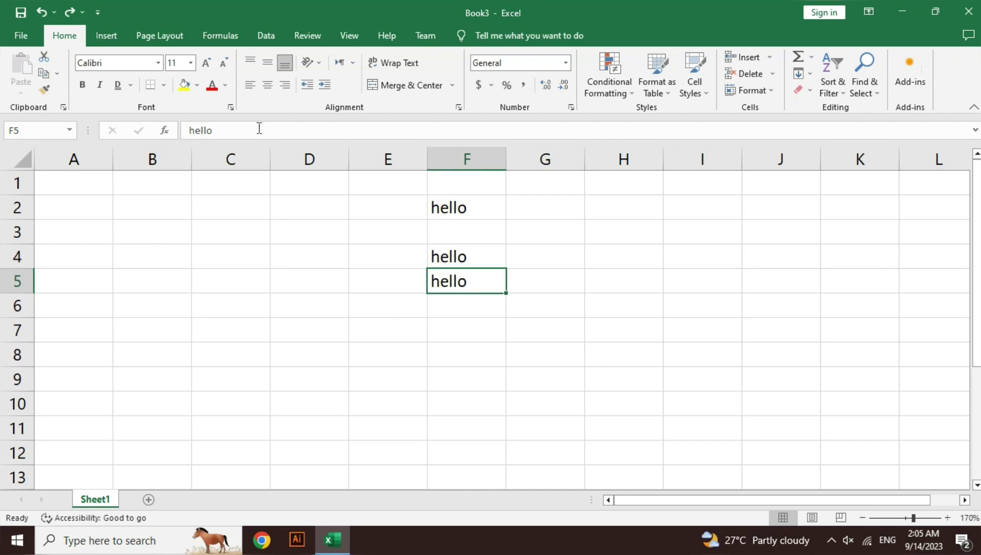
click(207, 64)
click(207, 63)
click(218, 63)
click(217, 63)
drag(253, 343, 432, 393)
drag(460, 210, 460, 279)
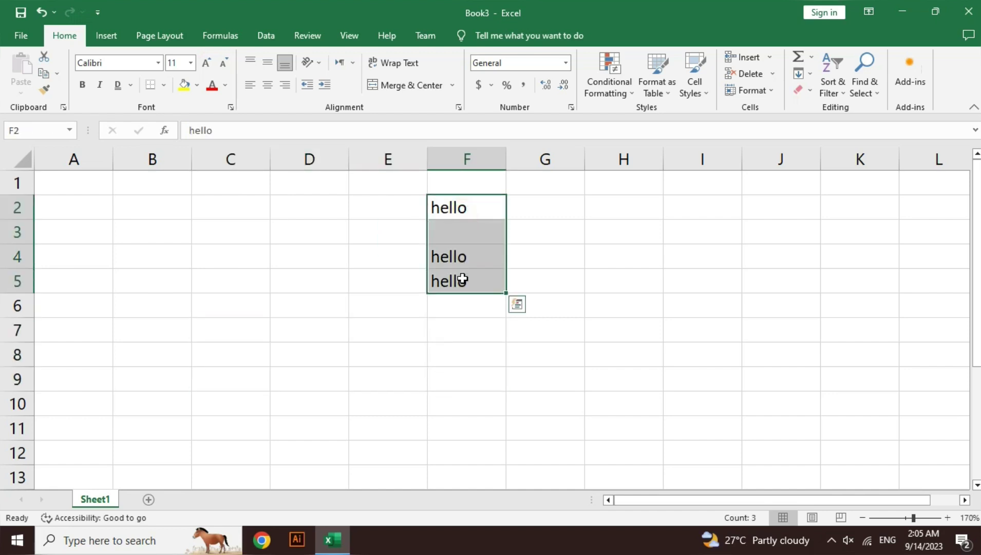
click(164, 86)
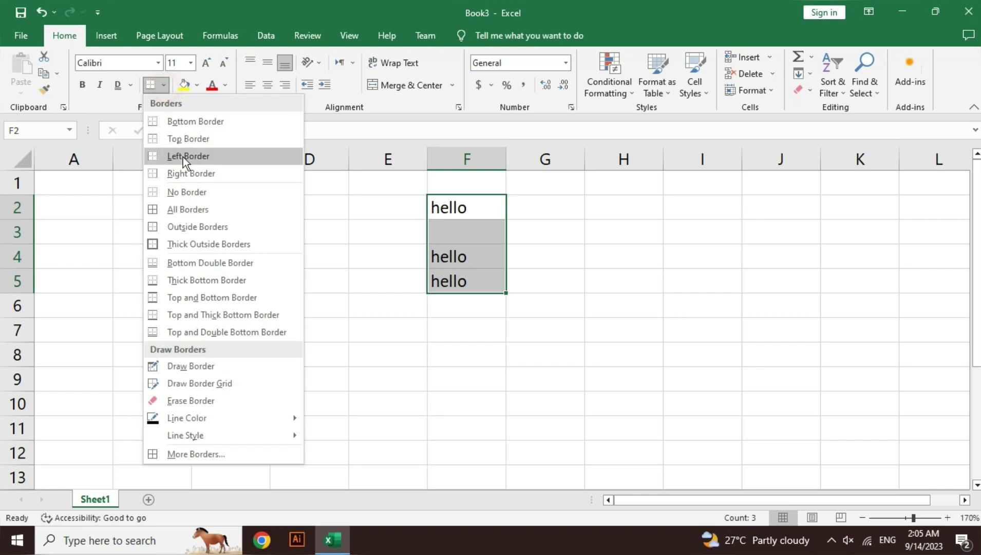
click(193, 210)
click(263, 275)
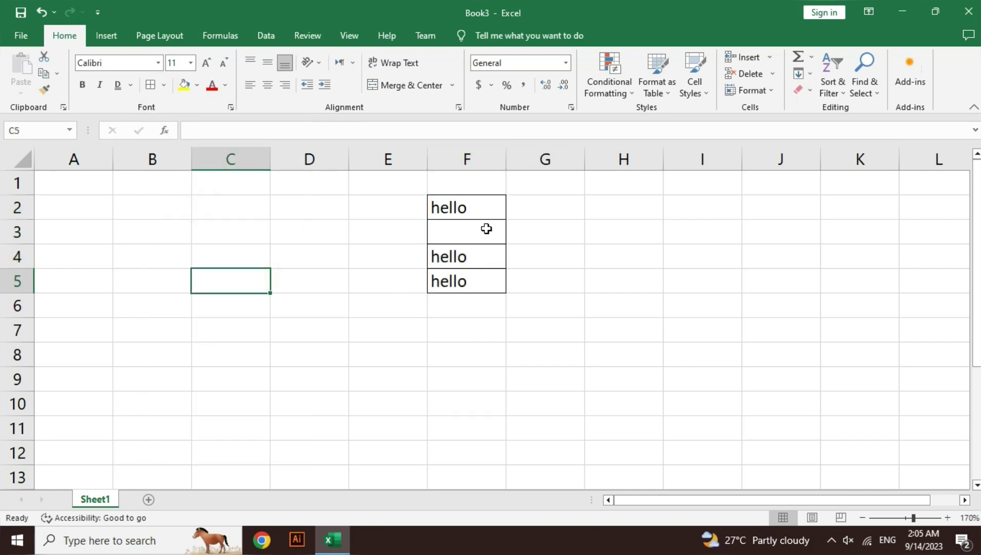
drag(243, 211, 243, 271)
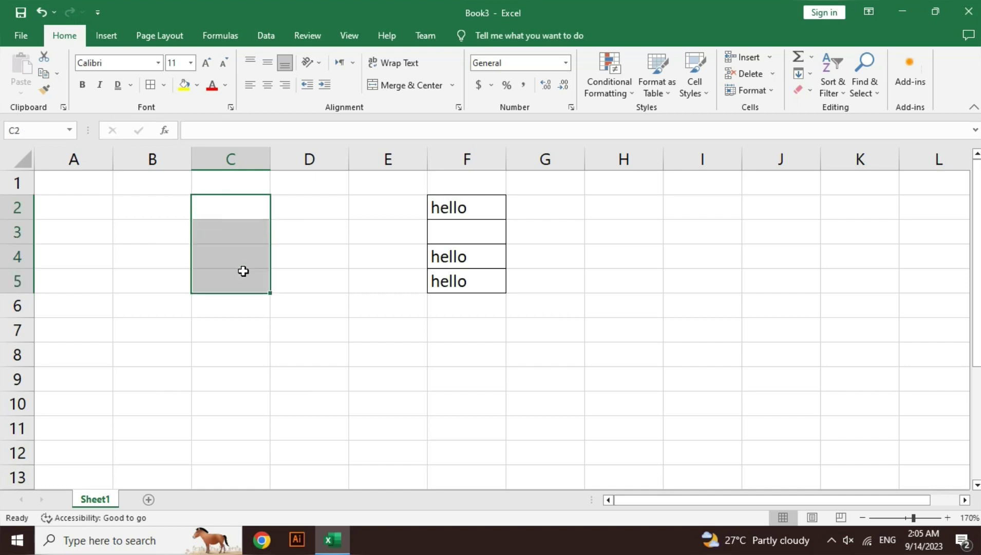
click(244, 270)
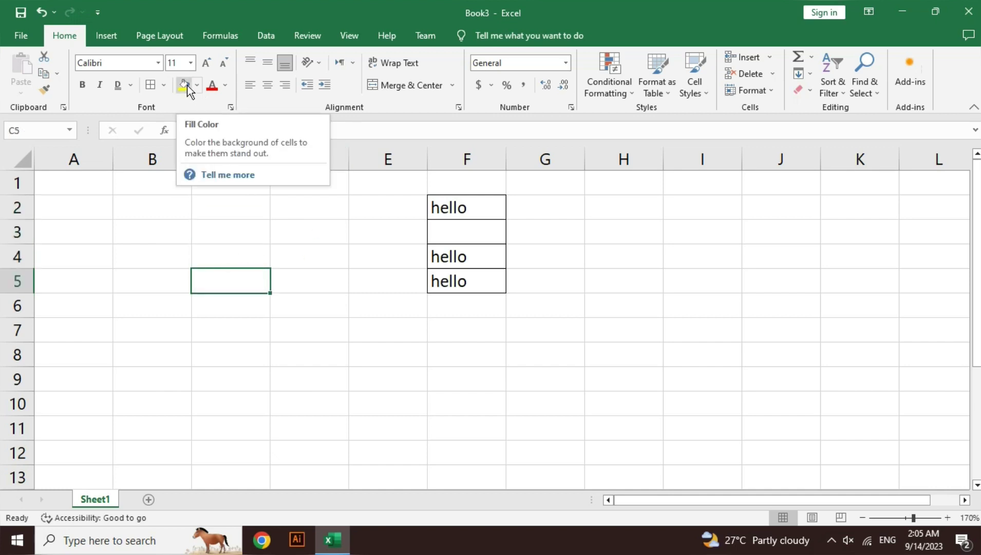
- Fill cells F2:F5 with light grey and color their hello text red
drag(453, 206, 456, 281)
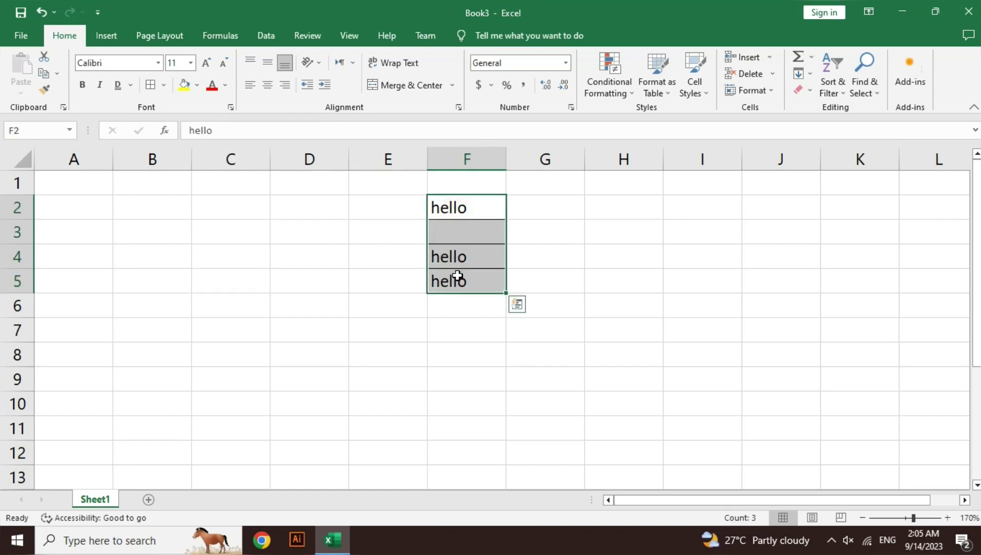
click(198, 88)
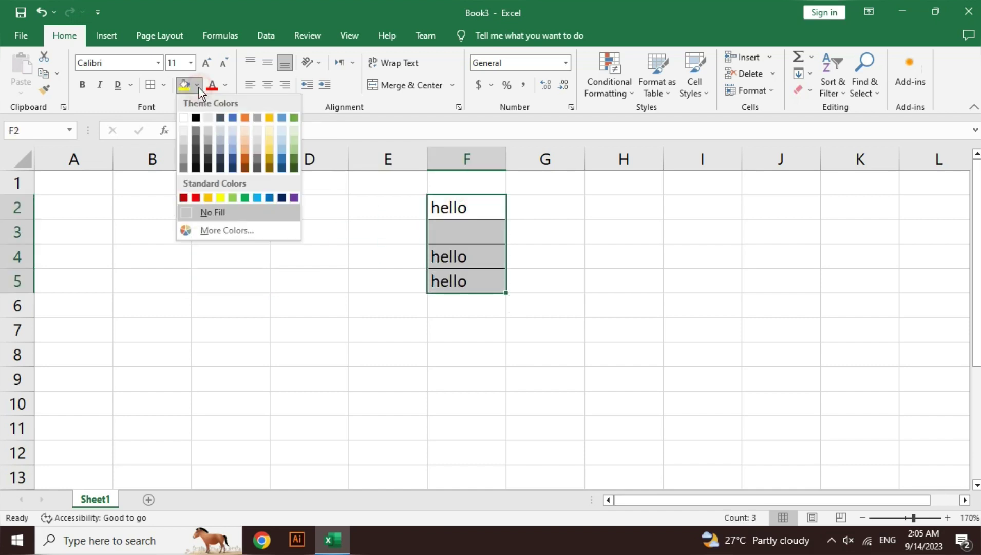
click(182, 140)
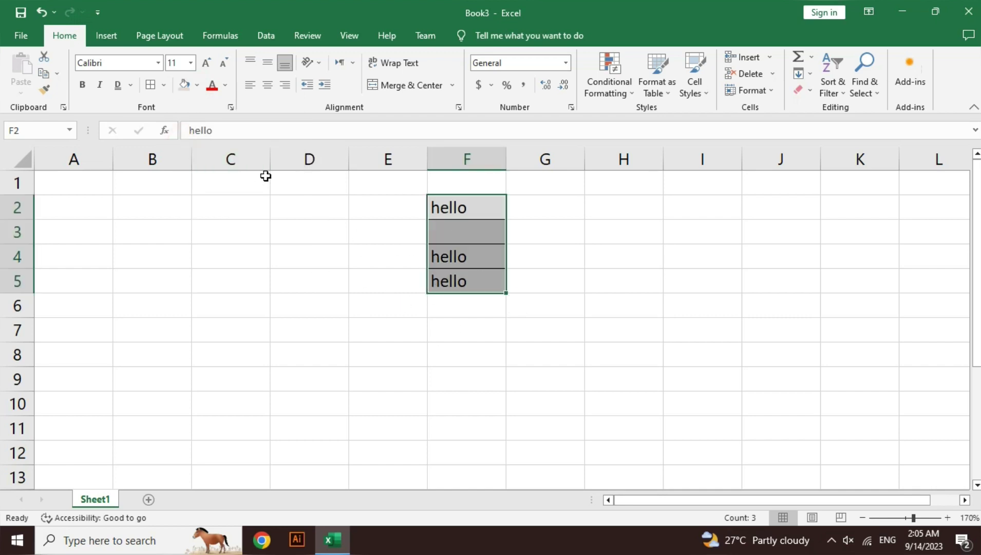
click(225, 85)
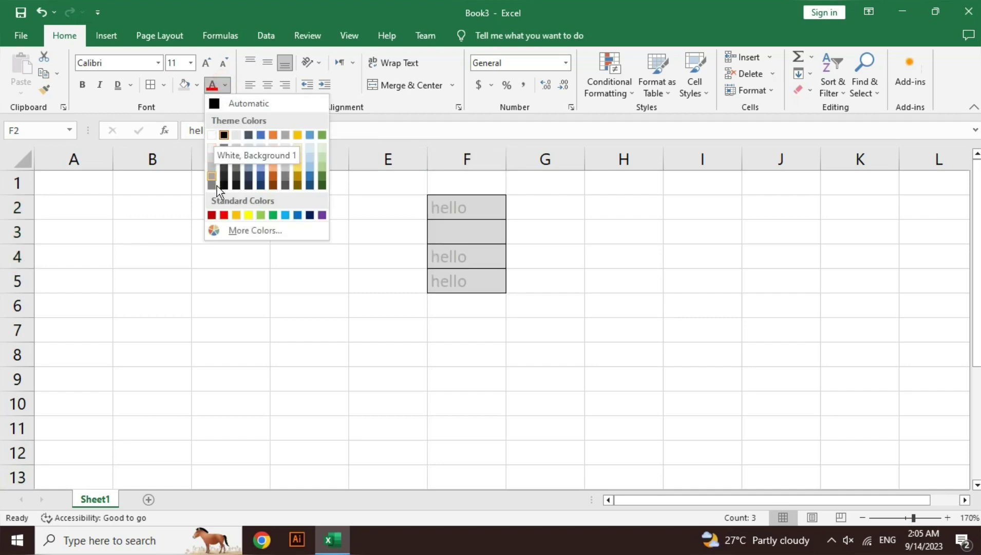
click(226, 217)
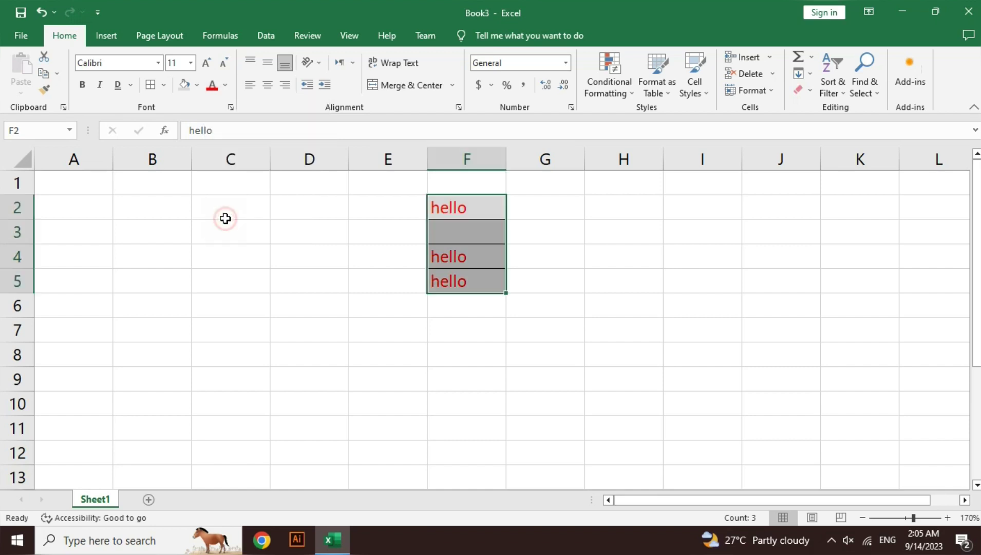
click(314, 302)
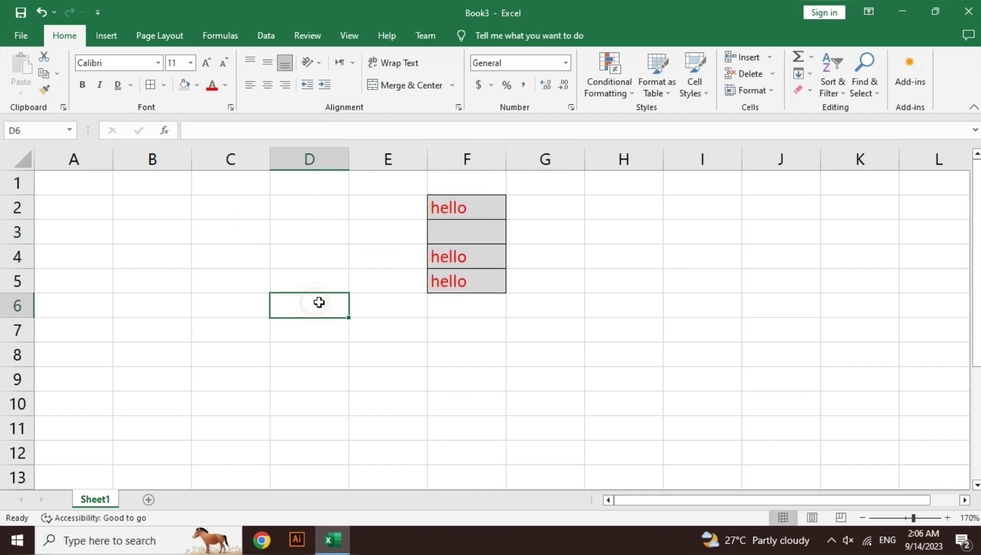
- Heighten row 6 to 29.25 and enter 123 in cell D6
click(348, 262)
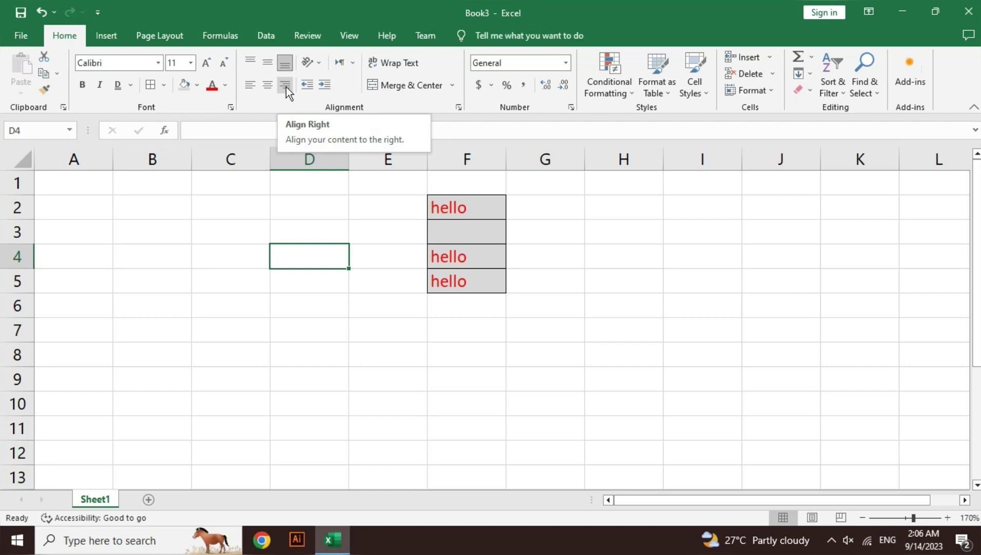
click(309, 309)
drag(27, 317, 27, 347)
text(1)
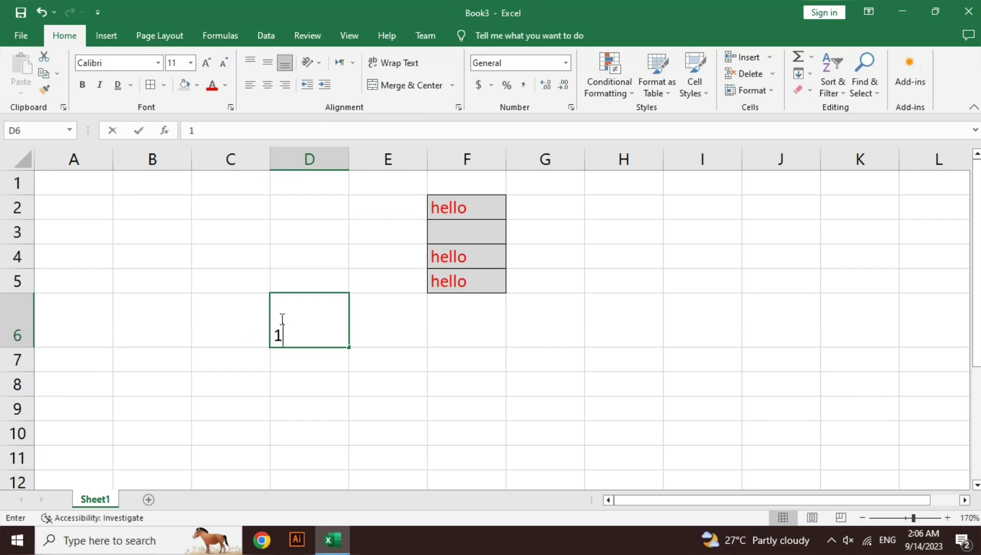
text(23)
key(Return)
key(Right)
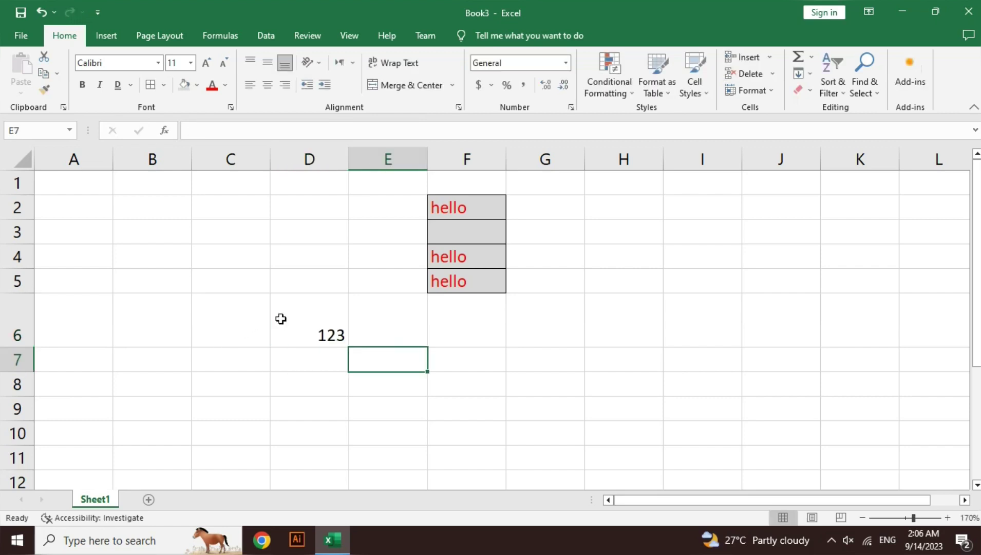
key(Up)
key(Left)
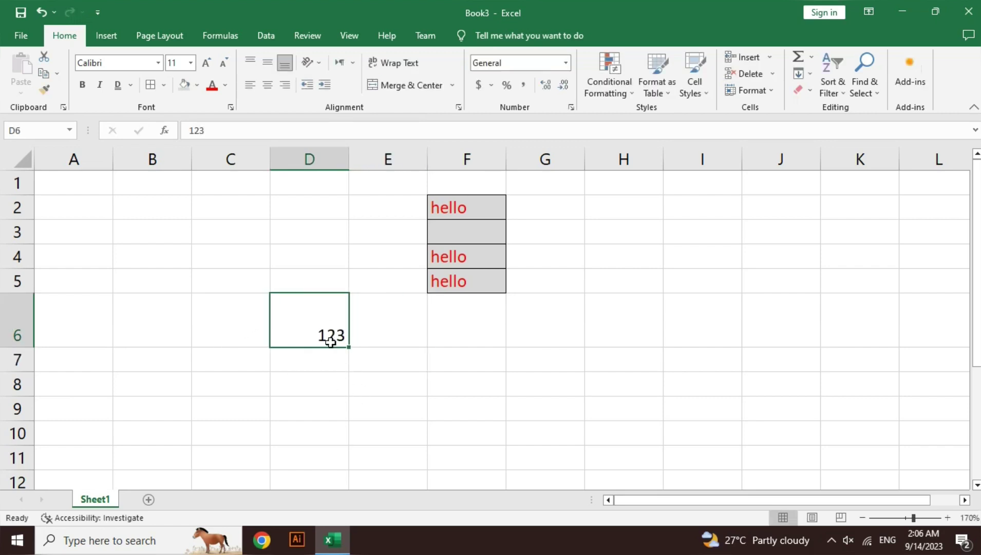
- Try the top, left and right alignments, ending with 123 middle- and center-aligned in D6
click(268, 92)
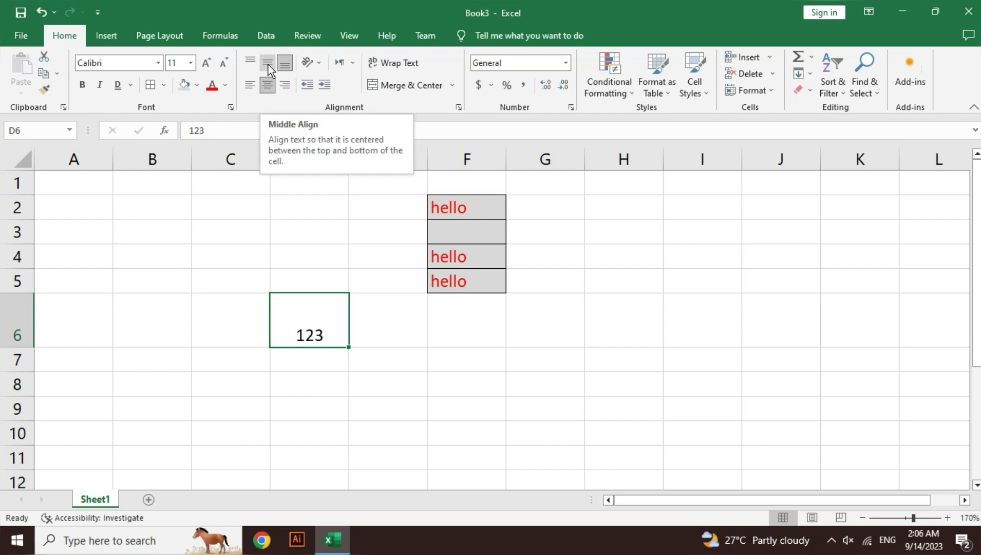
click(268, 64)
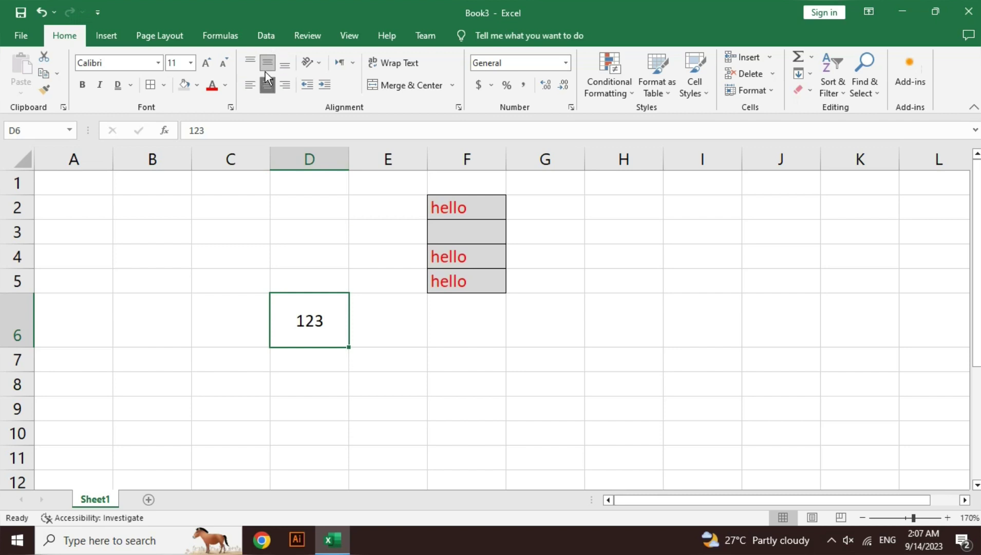
click(250, 67)
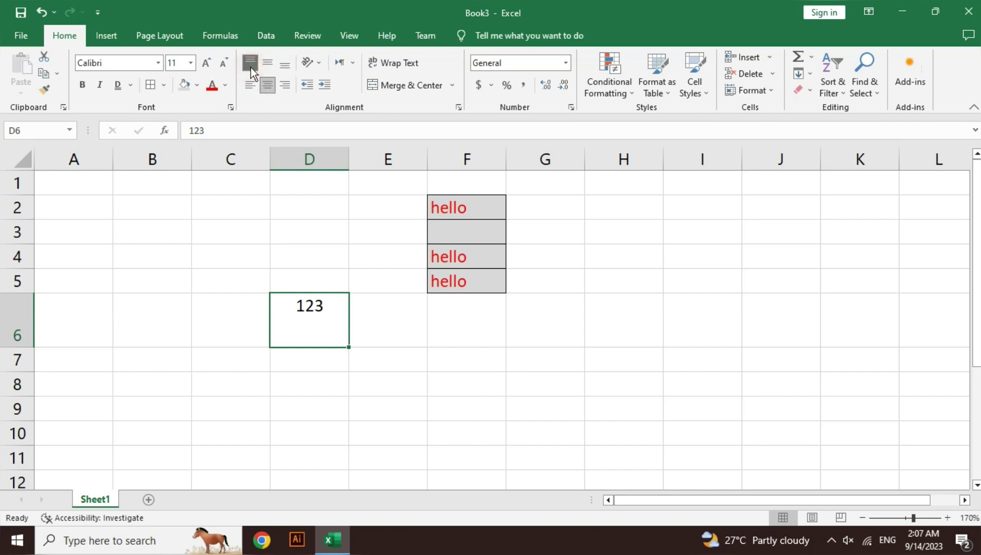
click(263, 68)
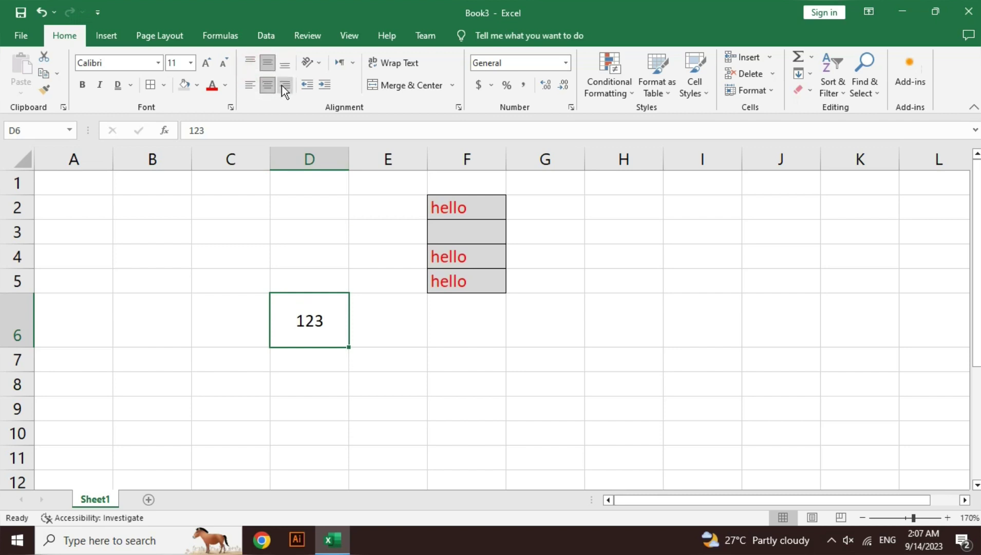
click(284, 88)
click(268, 85)
click(253, 85)
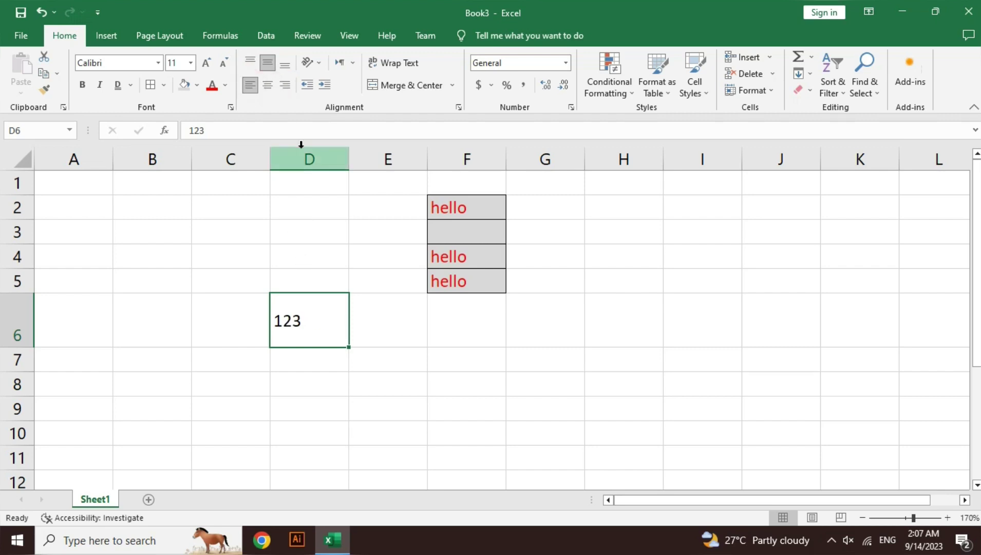
click(268, 85)
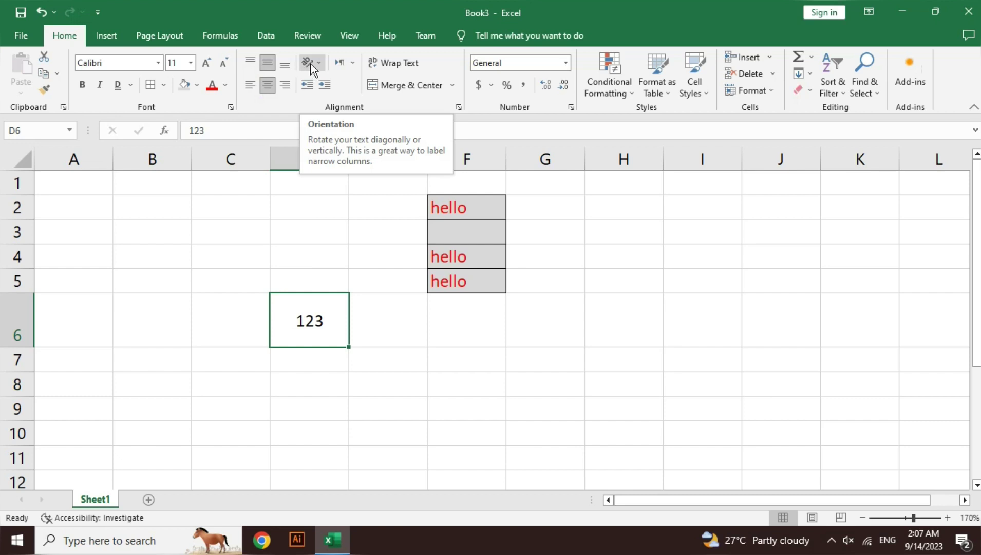
- Try Angle Counterclockwise, Angle Clockwise, then Vertical Text orientation on 123 in D6
click(318, 62)
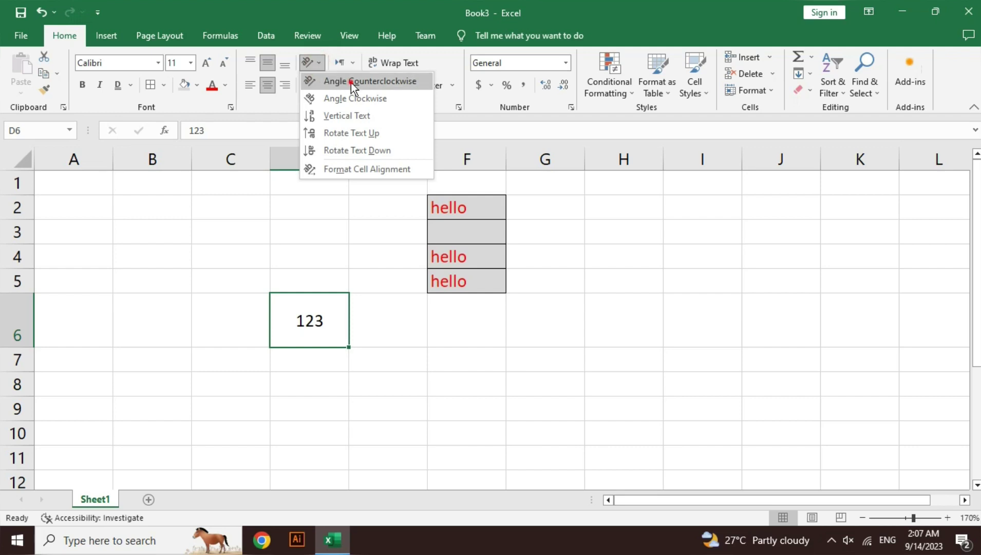
click(351, 82)
click(319, 64)
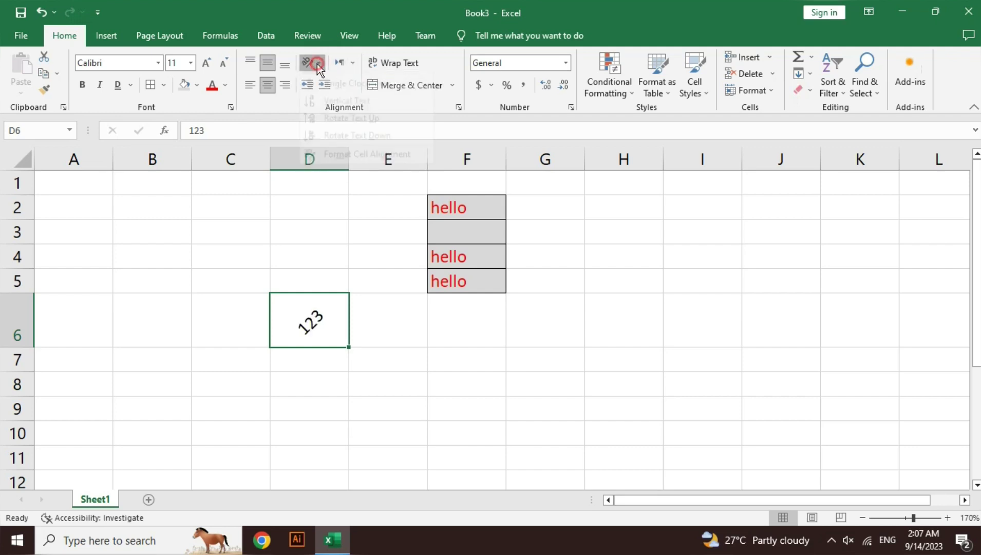
click(328, 98)
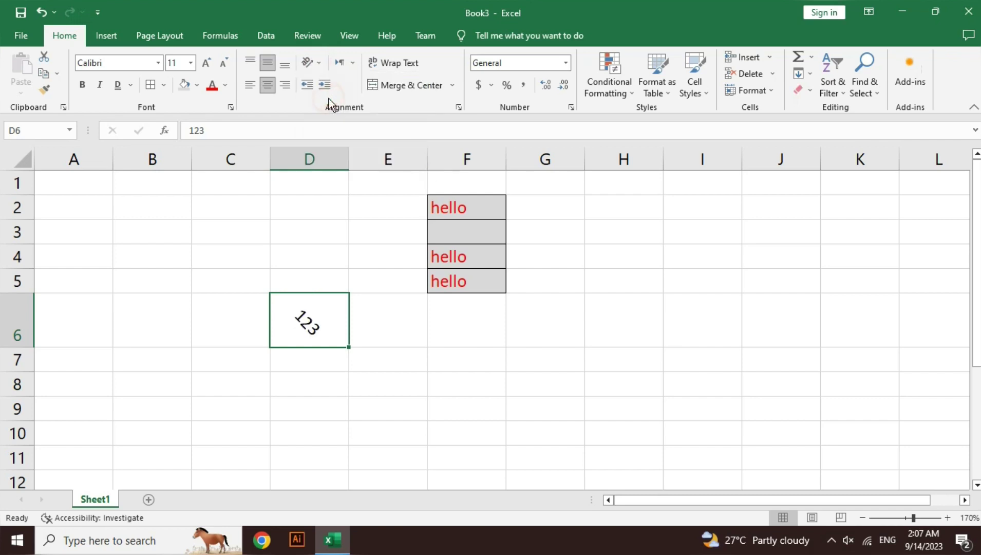
click(307, 65)
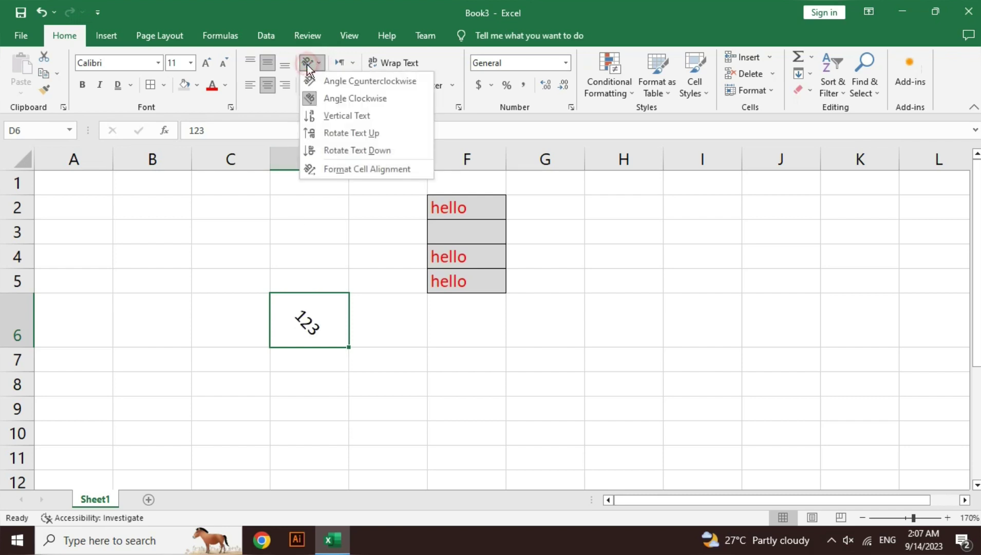
click(324, 116)
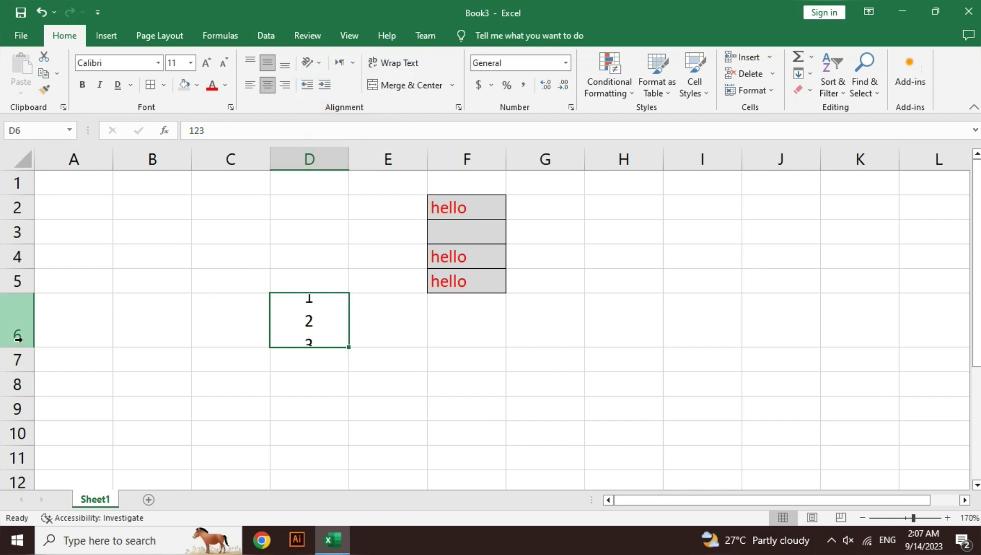
- Heighten row 6, rotate 123 up, then leave it rotated to read downward
drag(21, 347, 22, 367)
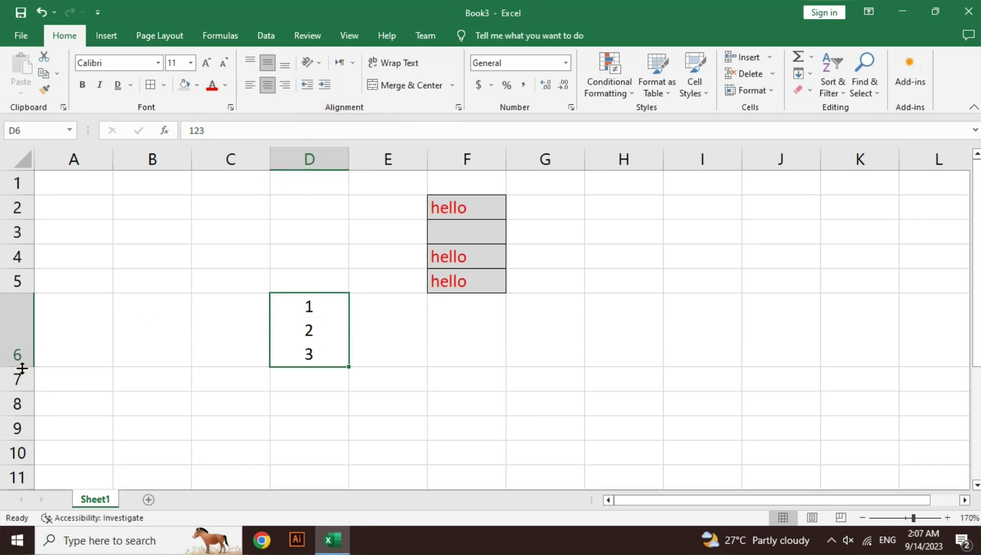
click(320, 63)
click(348, 133)
click(313, 65)
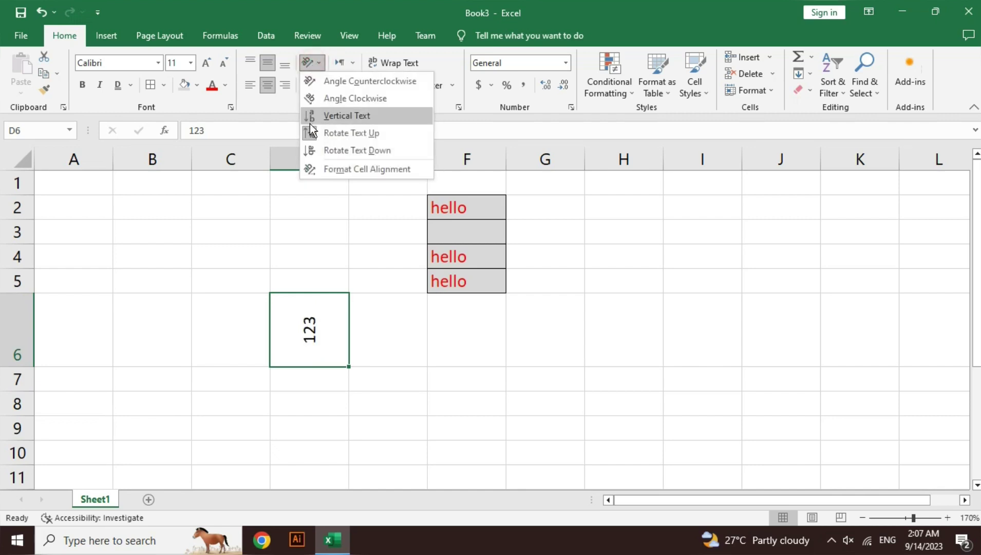
click(342, 148)
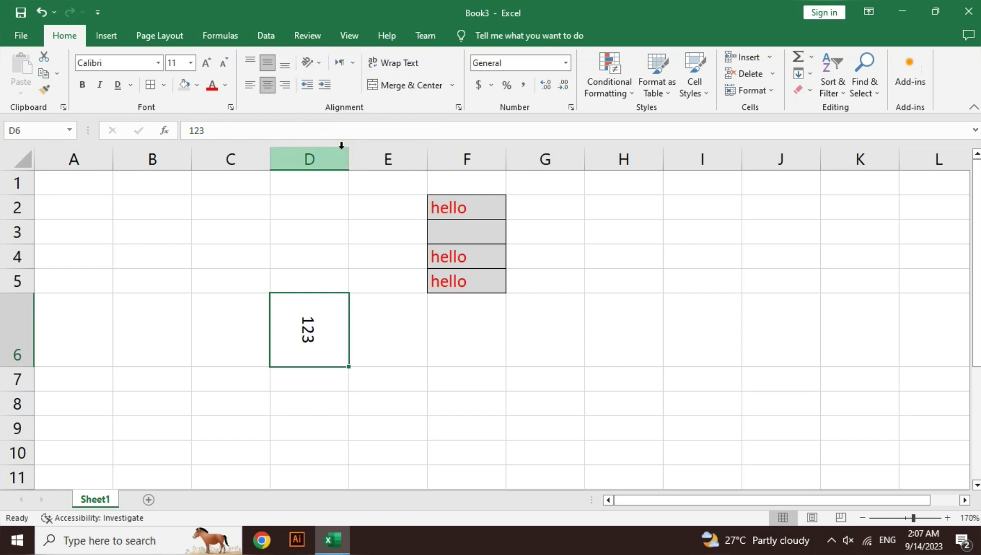
click(315, 64)
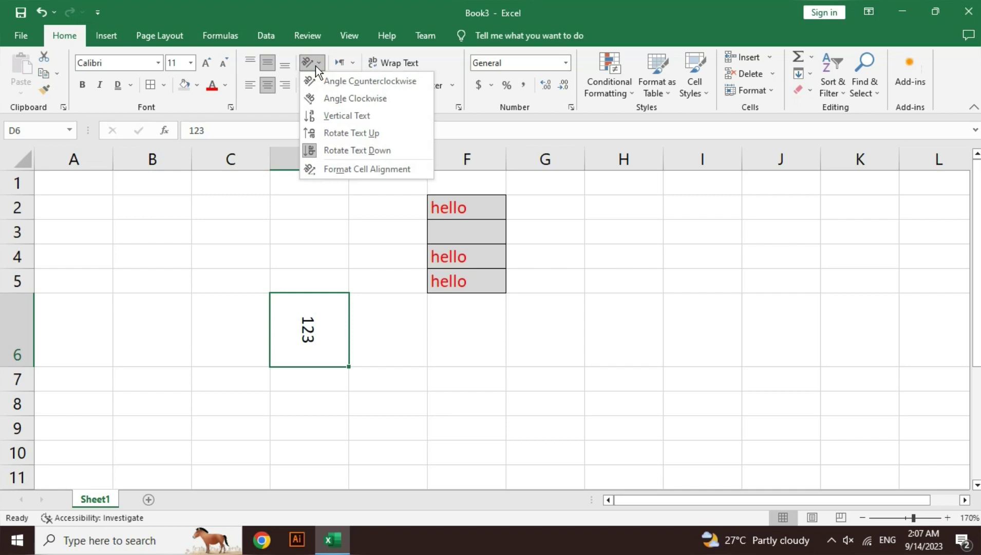
- Angle the 123 in D6 at 14 degrees via Format Cells alignment
click(361, 170)
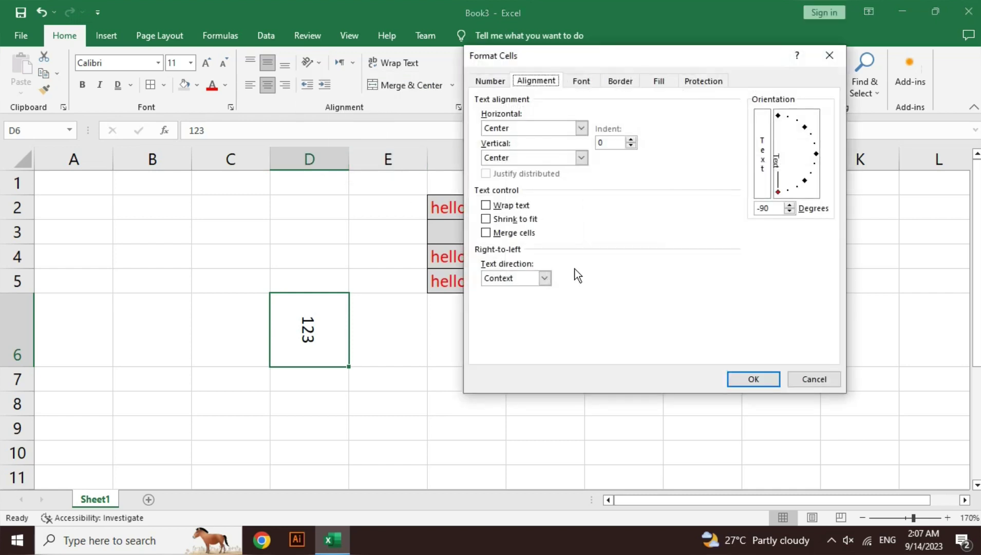
click(775, 208)
drag(775, 207, 746, 206)
text(14)
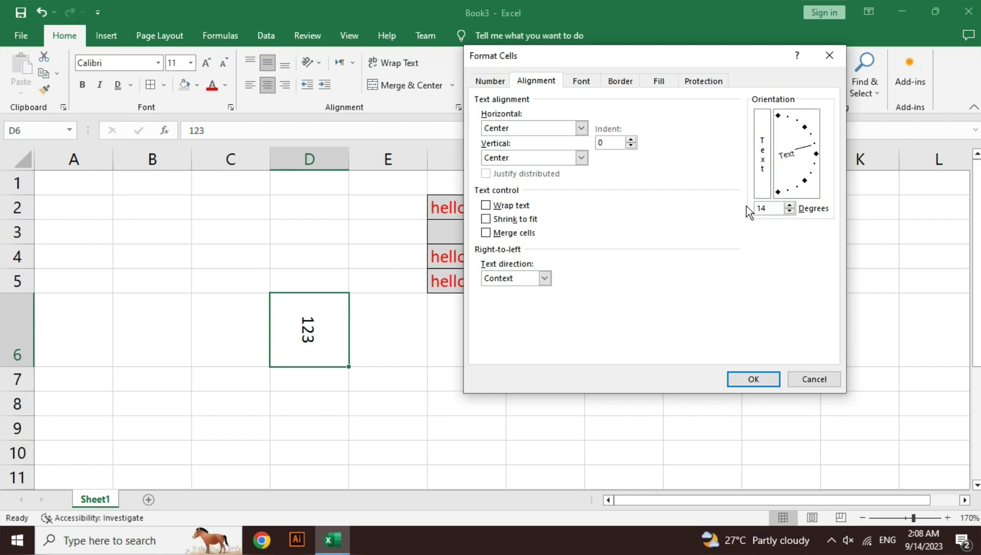
click(757, 380)
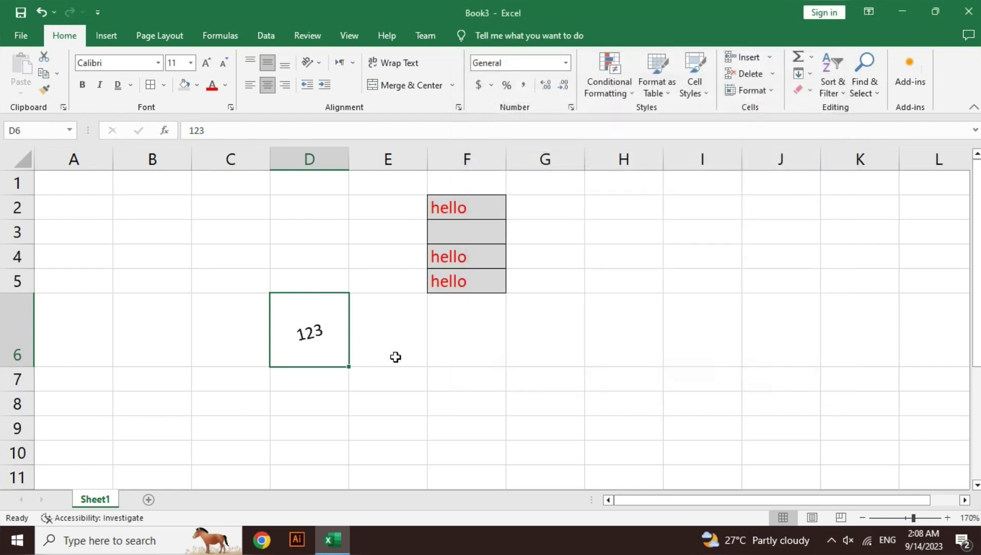
- Change the 123 text angle to -14 degrees
click(318, 64)
click(339, 166)
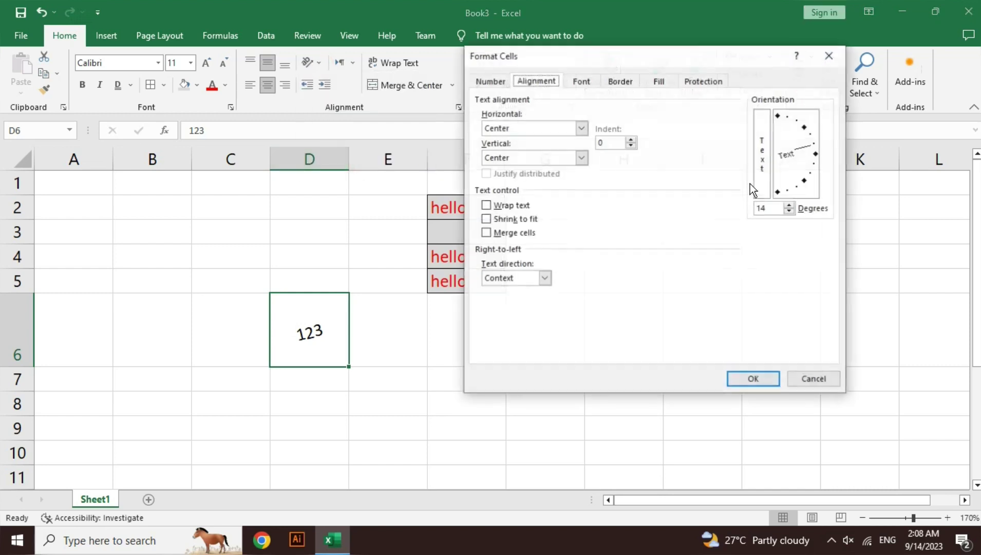
drag(770, 208, 747, 210)
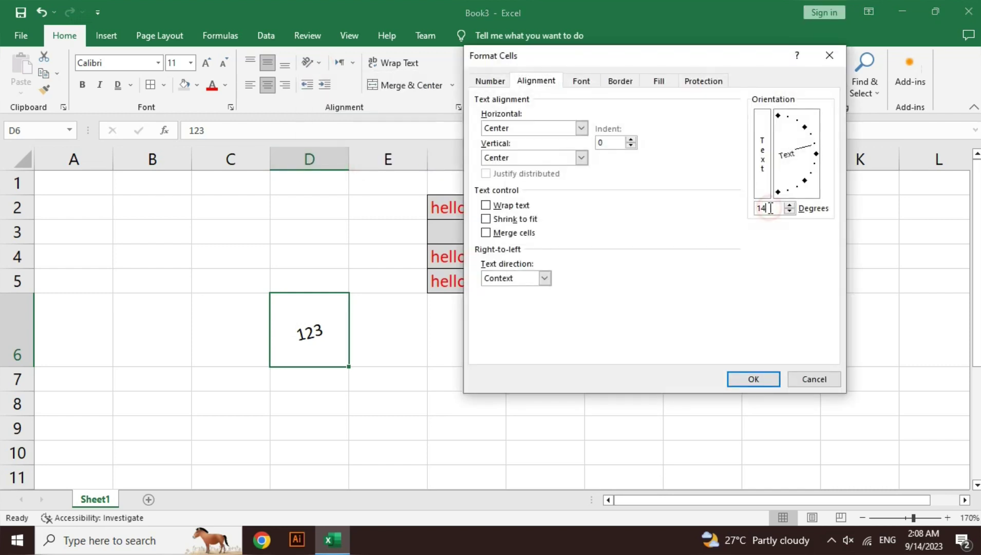
key(Left)
text(-)
key(BackSpace)
key(BackSpace)
text(-1)
click(764, 378)
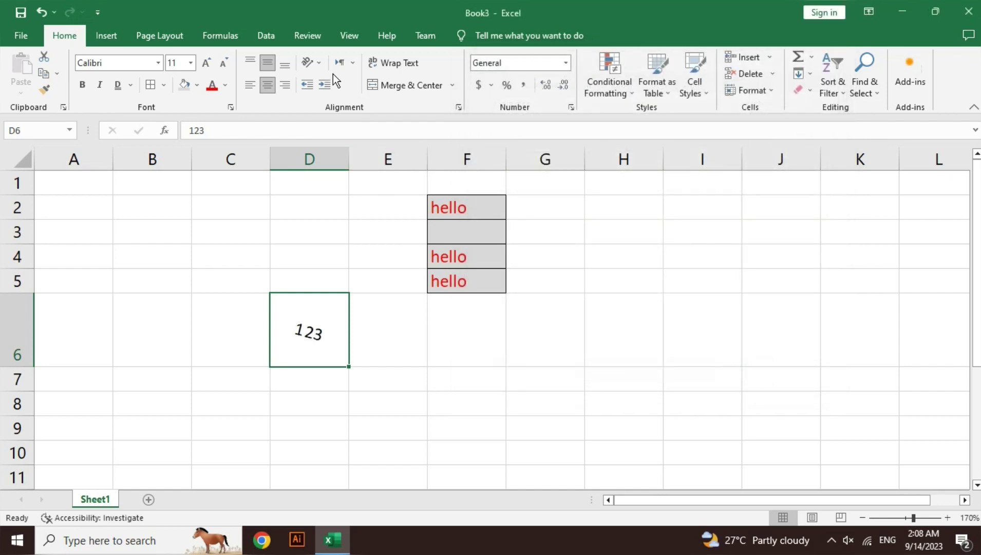
- Reset the 123 text orientation to 0 degrees, horizontal again
click(315, 57)
click(354, 170)
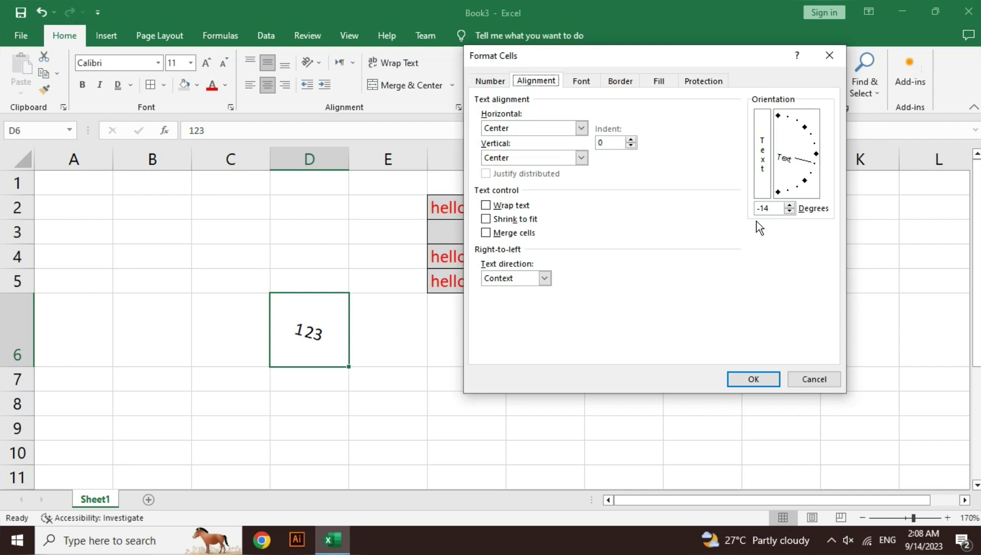
double_click(765, 208)
text(0)
key(Return)
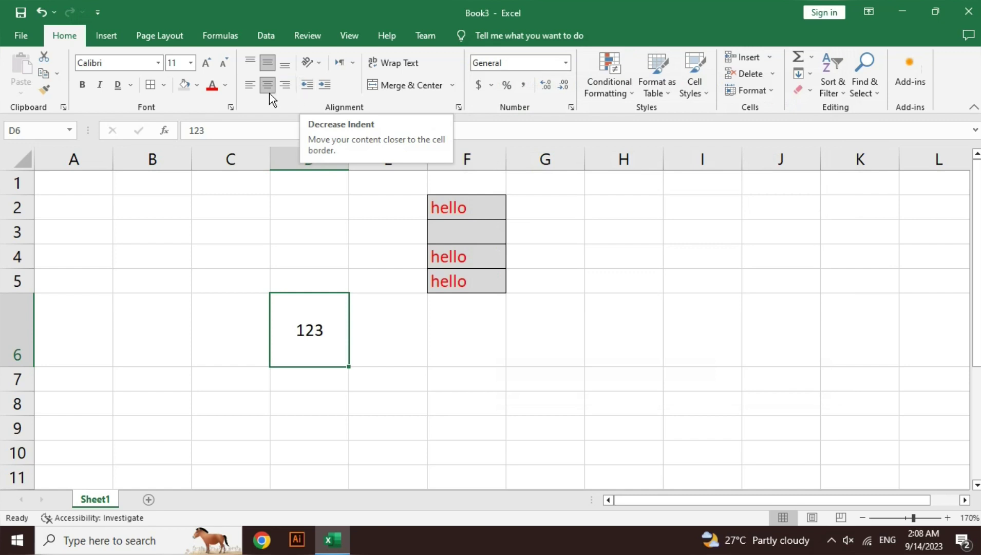
- Left- and top-align 123 in D6, adjusting the indent until it sits indented from the left
click(256, 86)
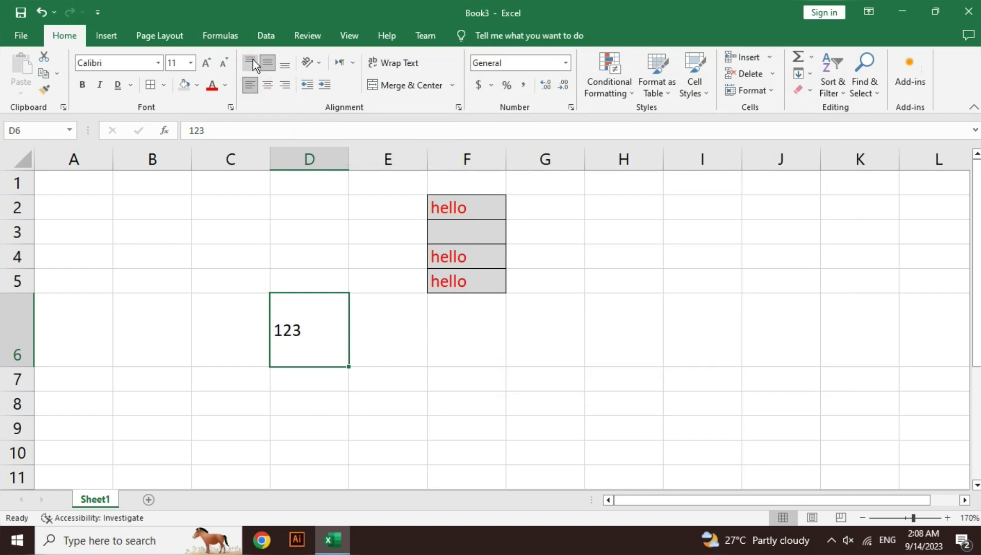
click(252, 61)
click(325, 85)
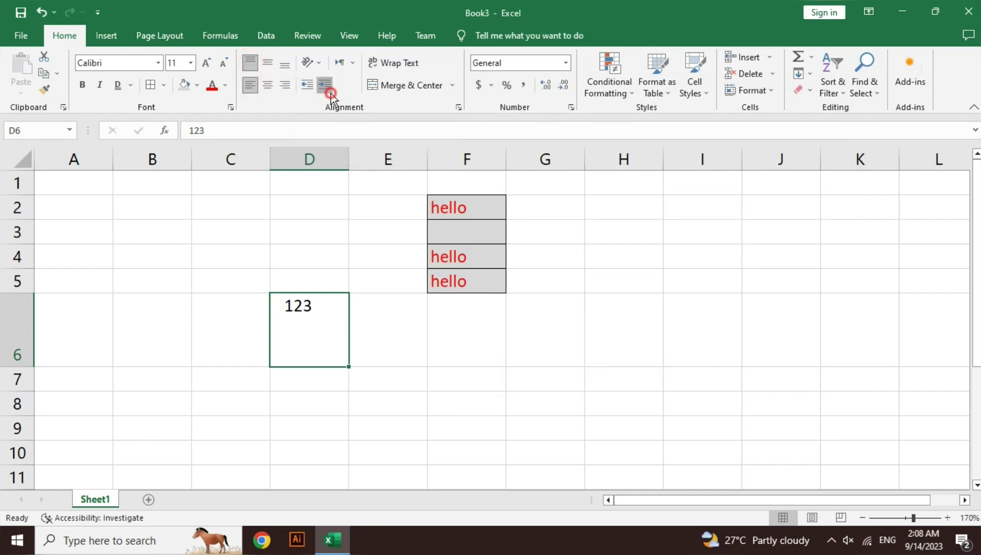
click(330, 93)
click(330, 92)
click(307, 85)
click(306, 84)
click(306, 84)
click(321, 83)
click(321, 83)
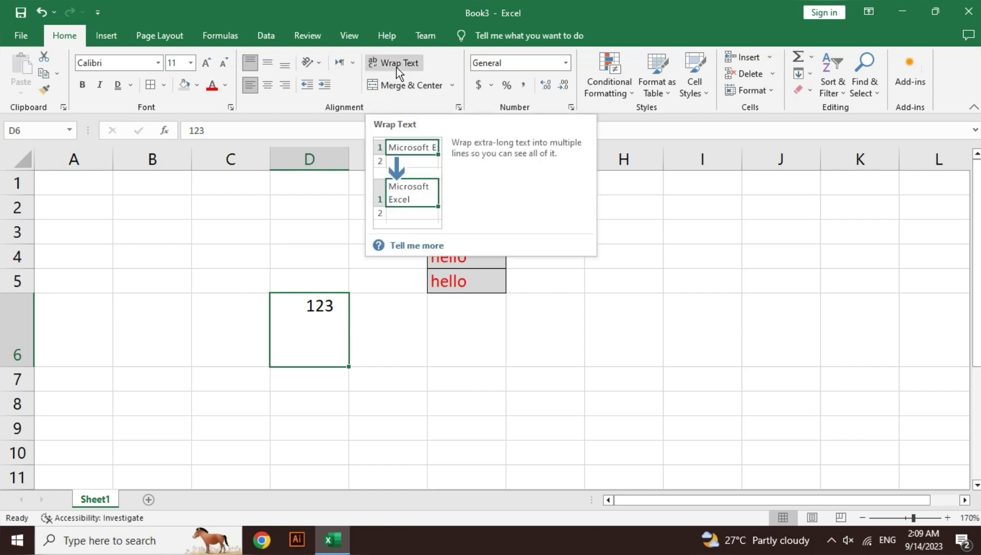
click(256, 406)
- Enter 'infotech computer itc' in C8 and apply Wrap Text so it spans three lines
text(infotech computer)
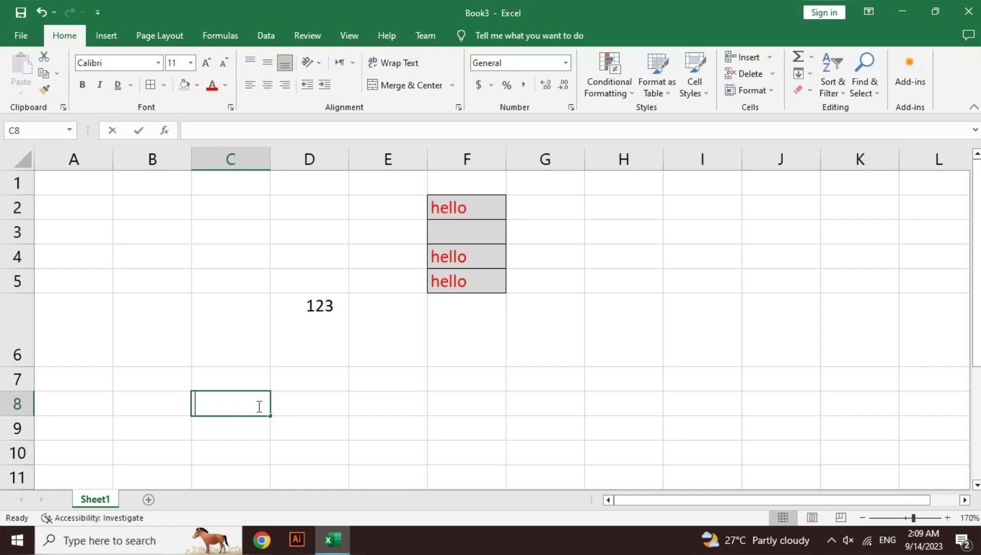
text( itc)
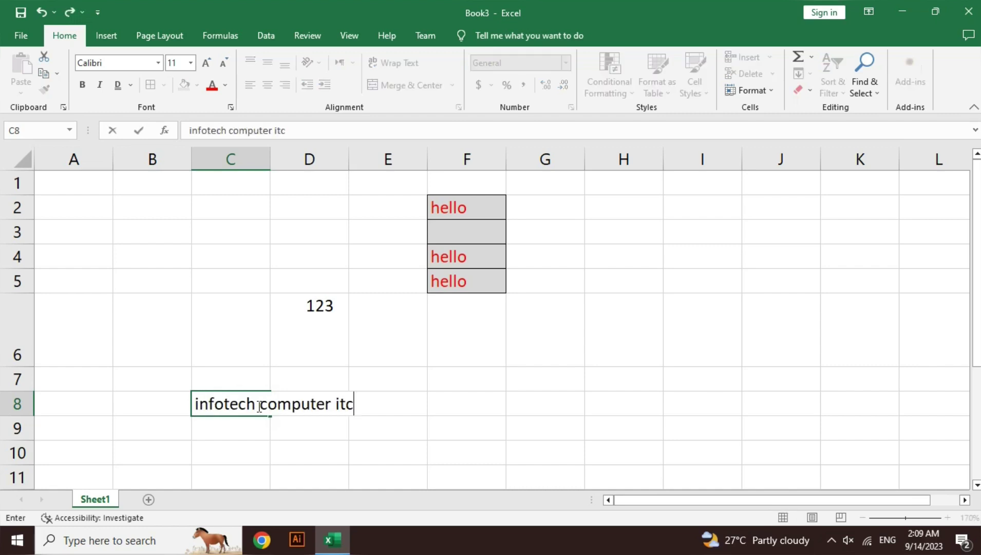
key(ctrl+Return)
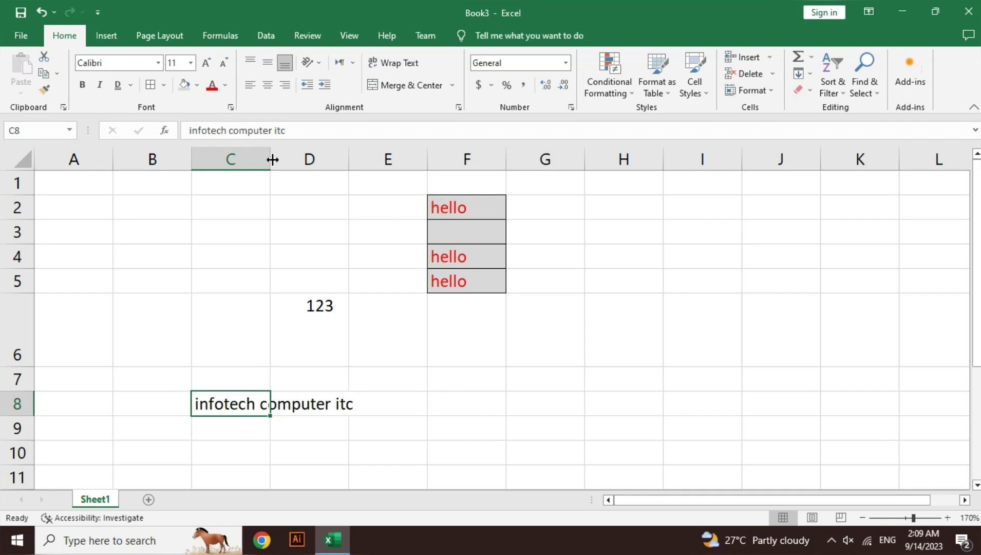
click(404, 67)
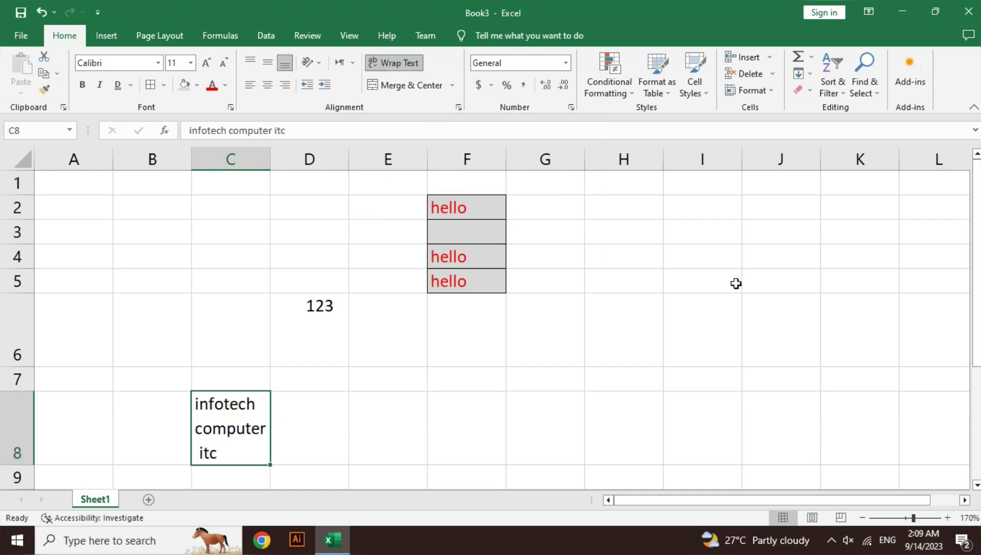
drag(978, 303, 978, 354)
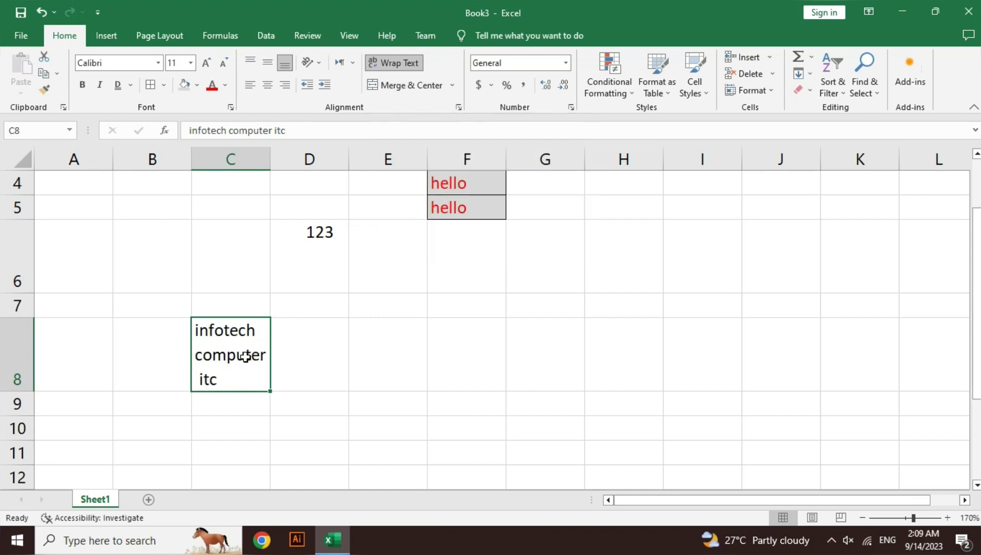
click(297, 408)
click(225, 340)
click(296, 358)
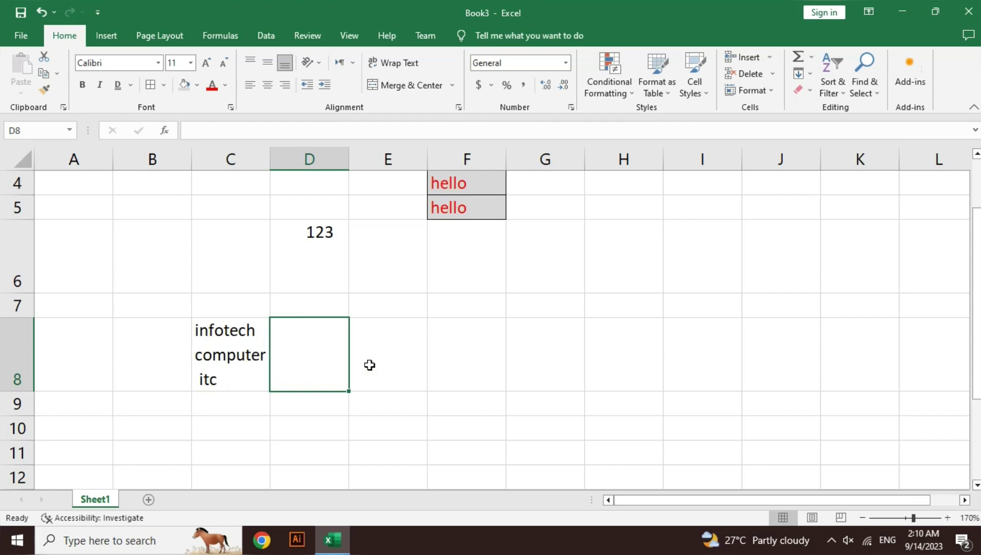
- Select C11:C13 and Merge & Center them into one cell
click(403, 362)
click(459, 355)
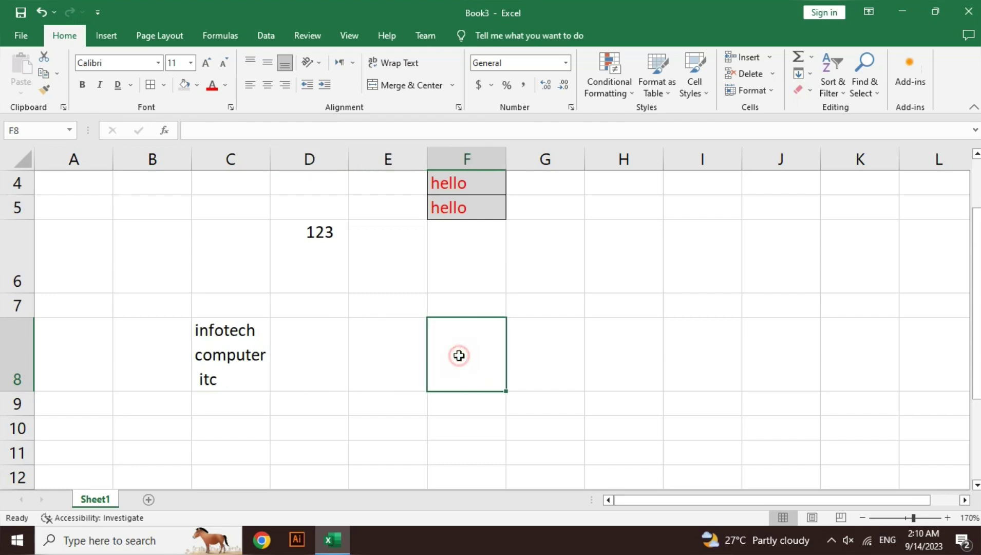
click(565, 348)
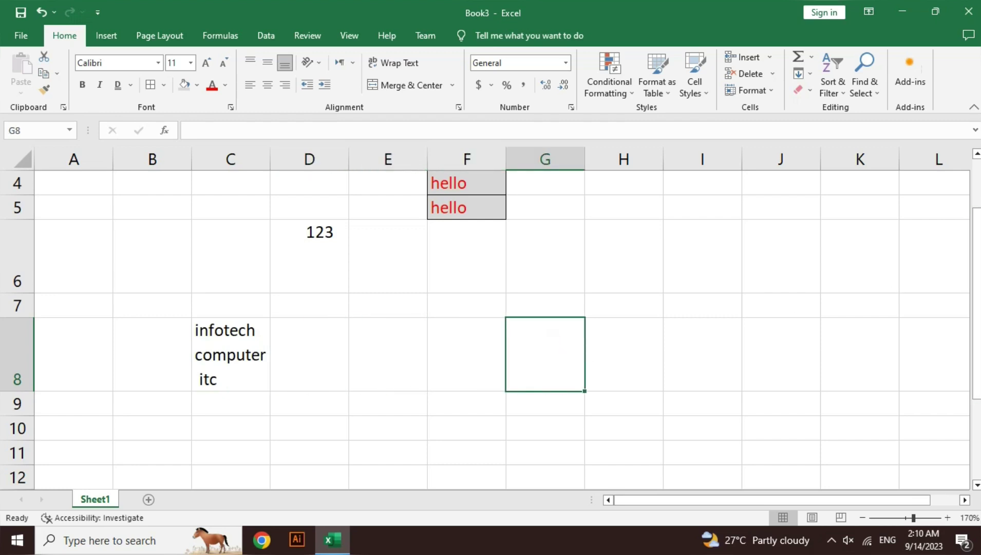
drag(979, 275, 979, 354)
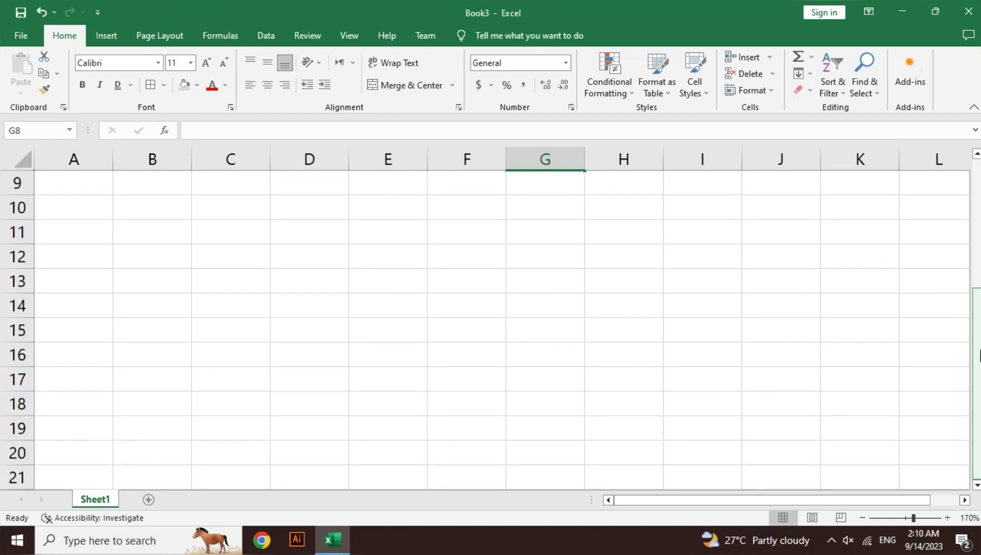
drag(229, 231, 257, 276)
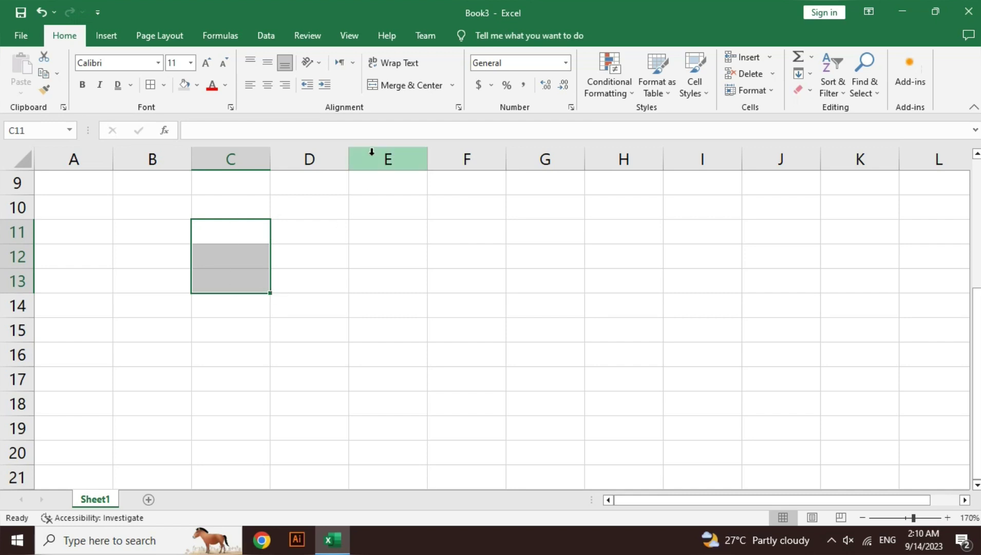
click(416, 89)
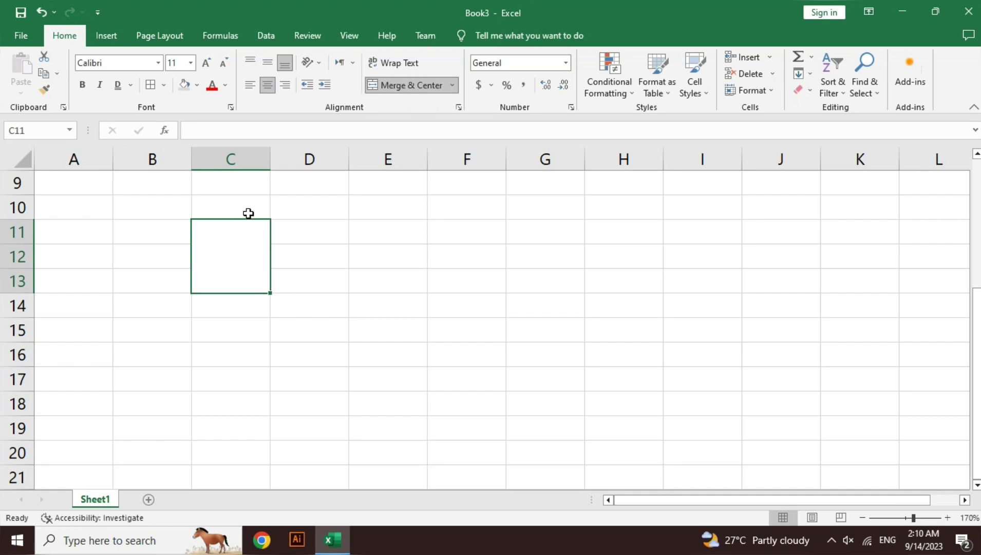
- Type 'infotech computer itc' into the merged cell and wrap it onto three lines
text(in)
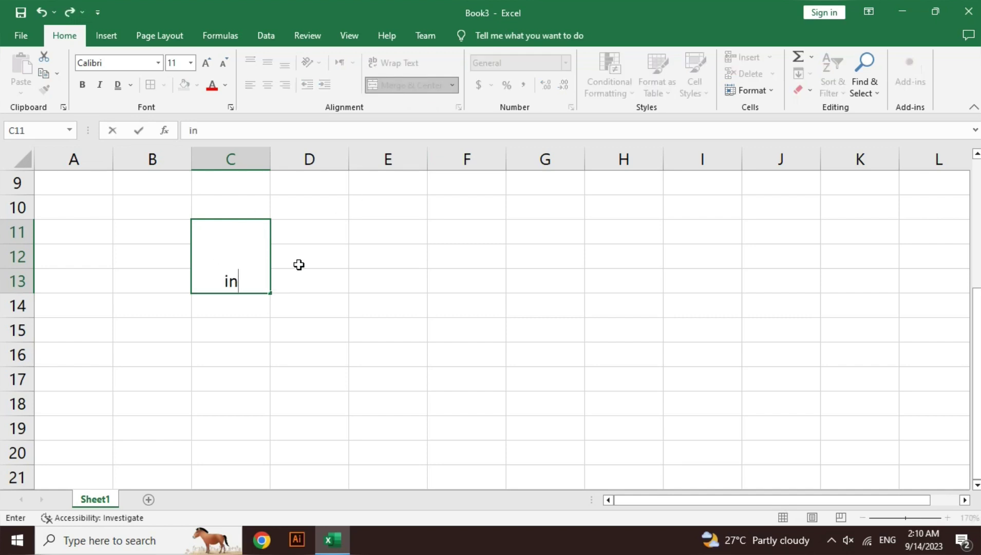
text(fotech c)
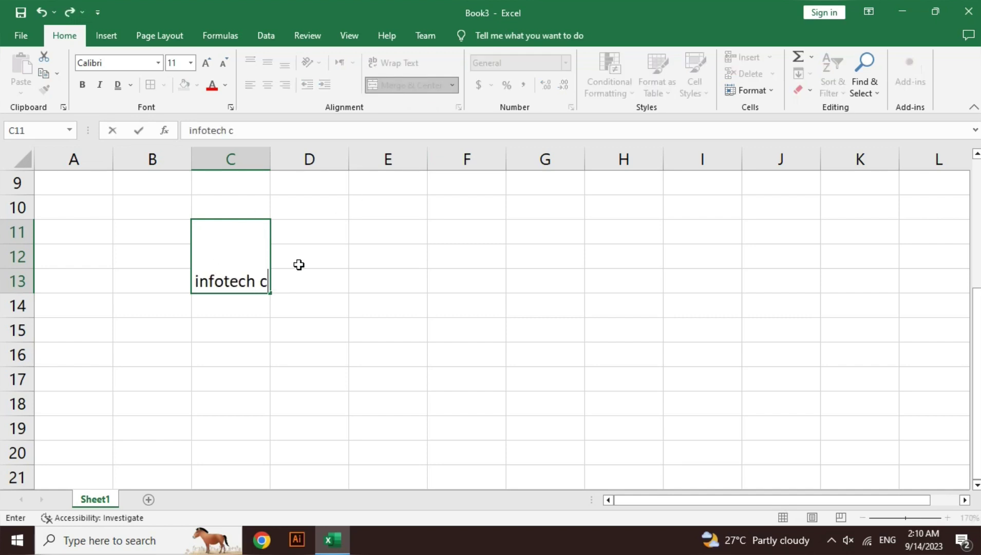
text(omputer )
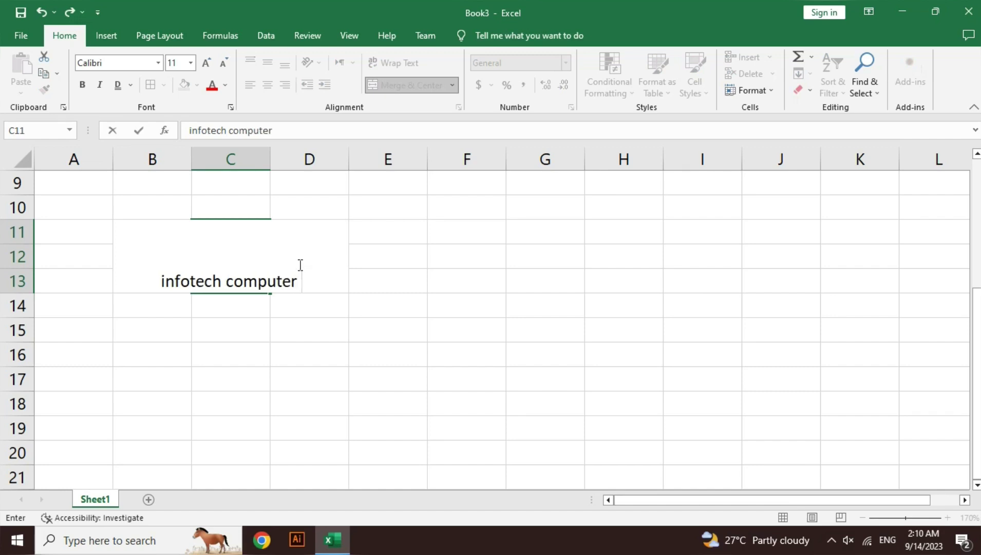
text(it)
key(Return)
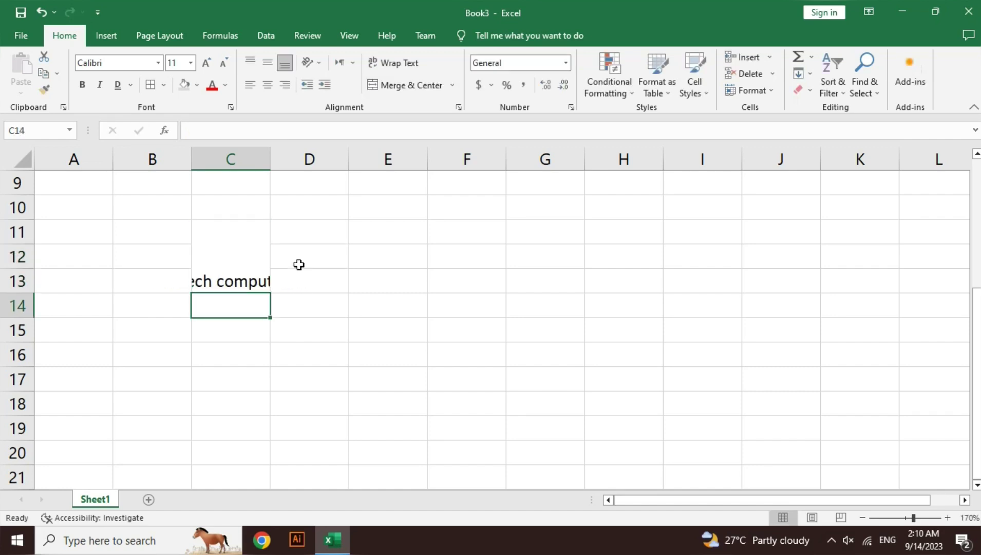
key(Up)
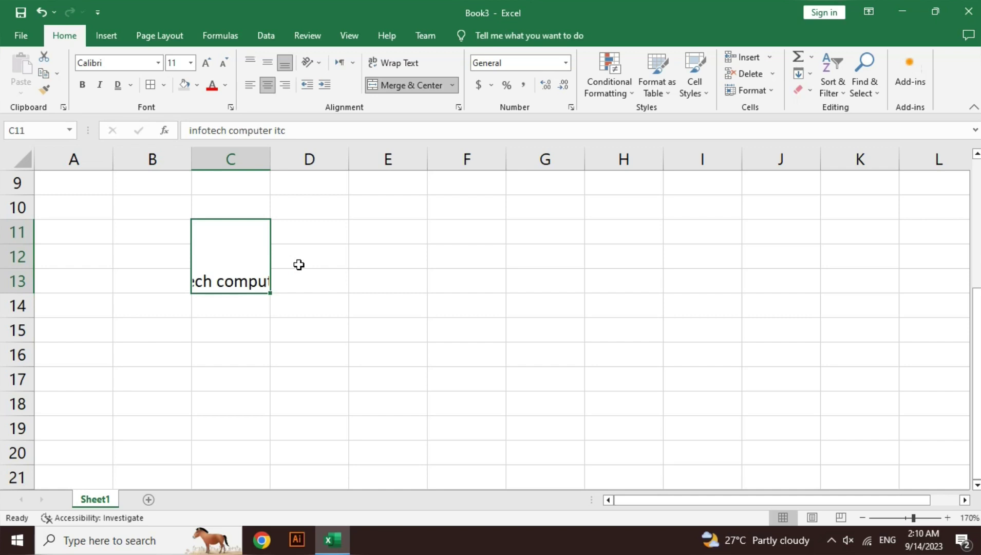
click(411, 64)
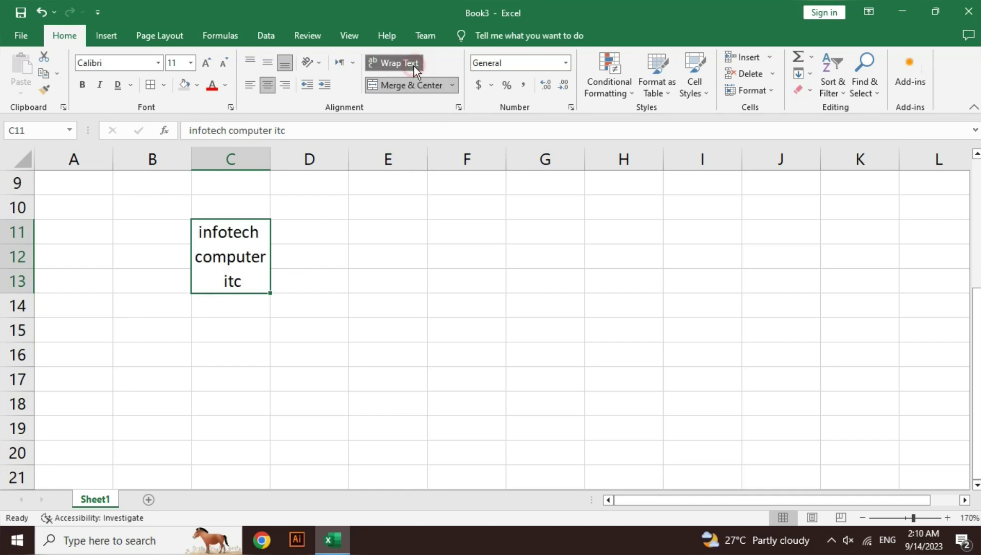
click(301, 304)
click(230, 260)
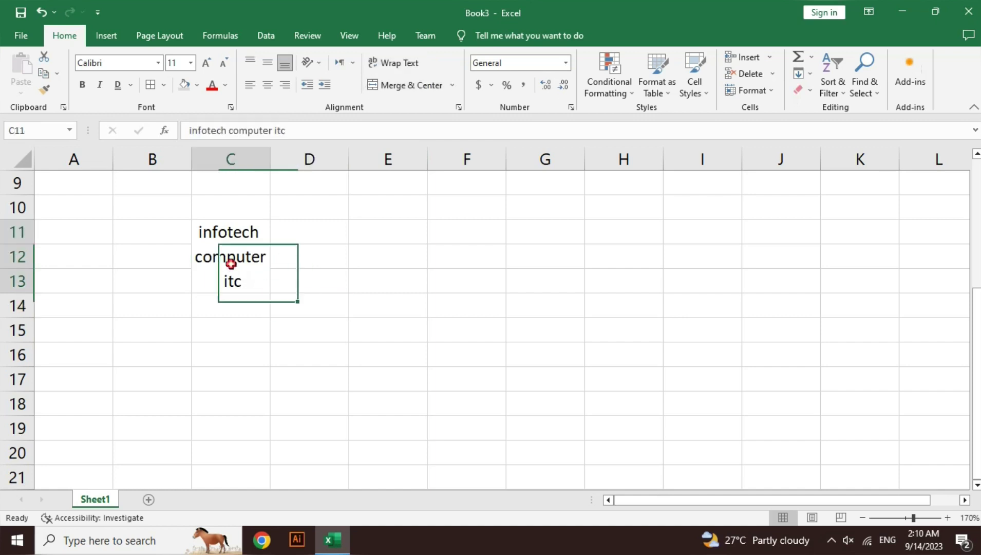
click(293, 233)
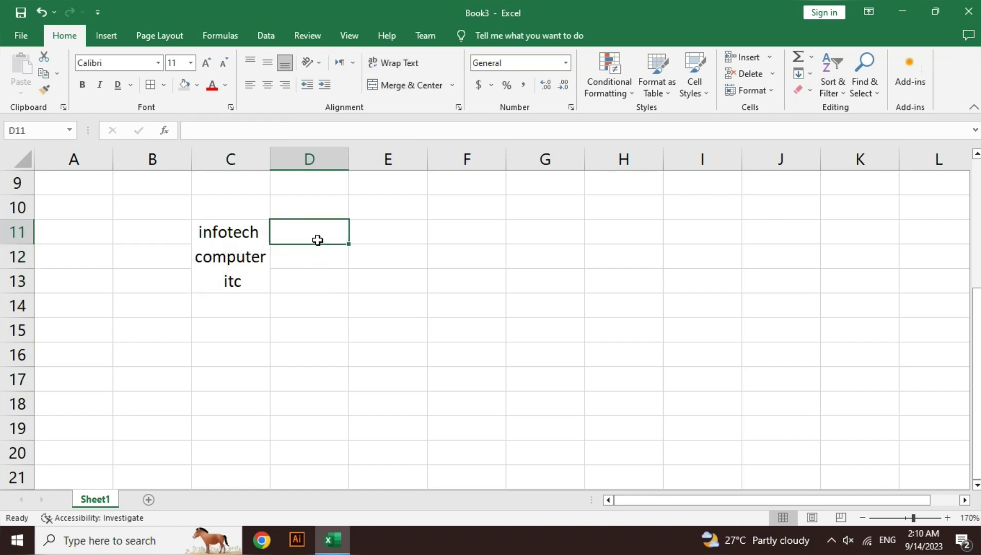
- Enter 123 in each of D11, D12 and D13
drag(316, 235, 317, 252)
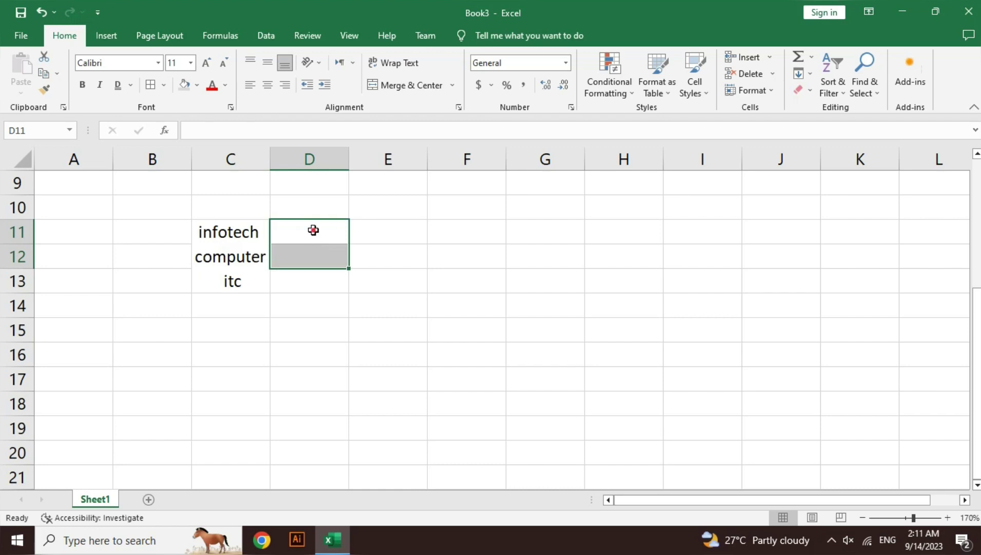
click(314, 229)
text(123)
key(Return)
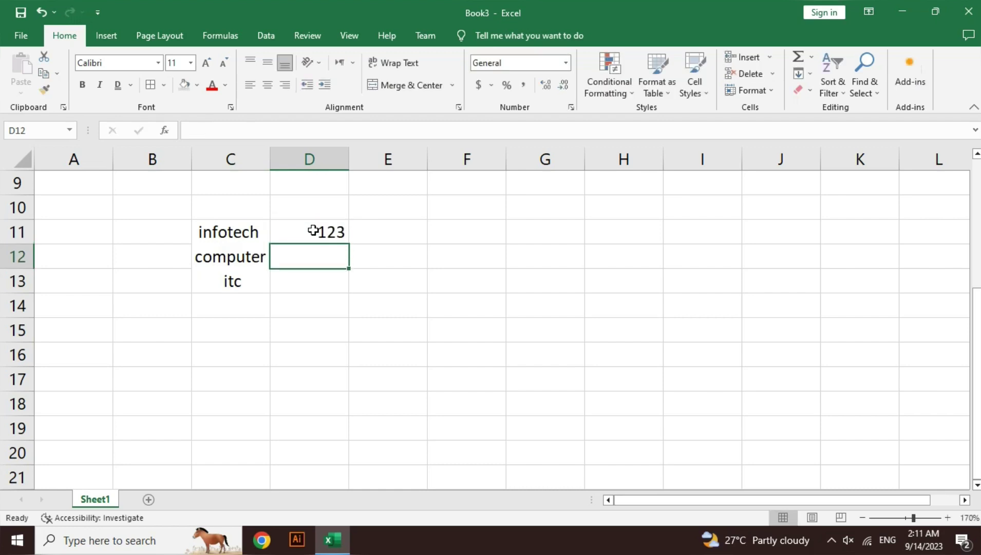
text(123)
key(Return)
text(123)
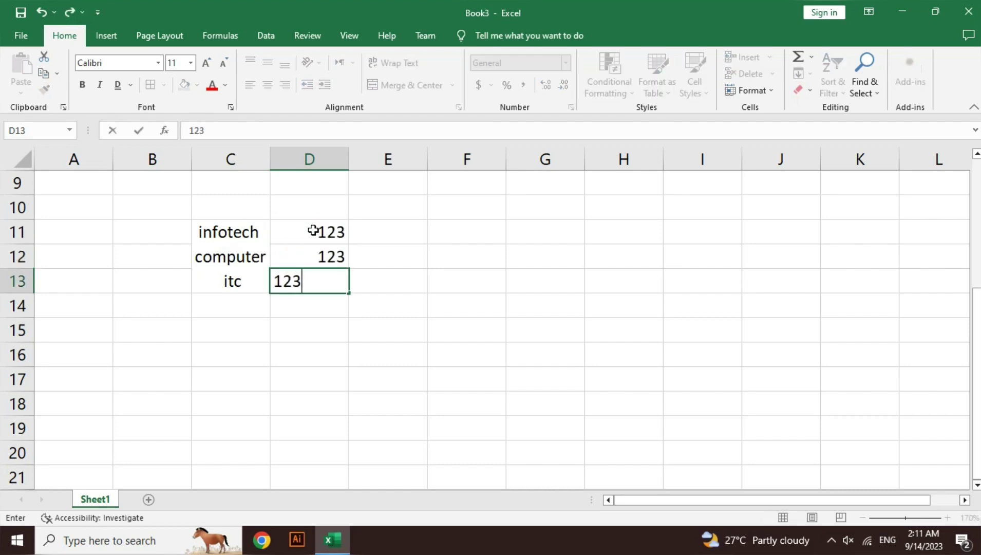
key(Return)
- Enter 123 in the tall cell D8, then move to E15
key(Up)
key(Up)
key(Up)
key(Up)
key(Up)
key(Up)
key(Up)
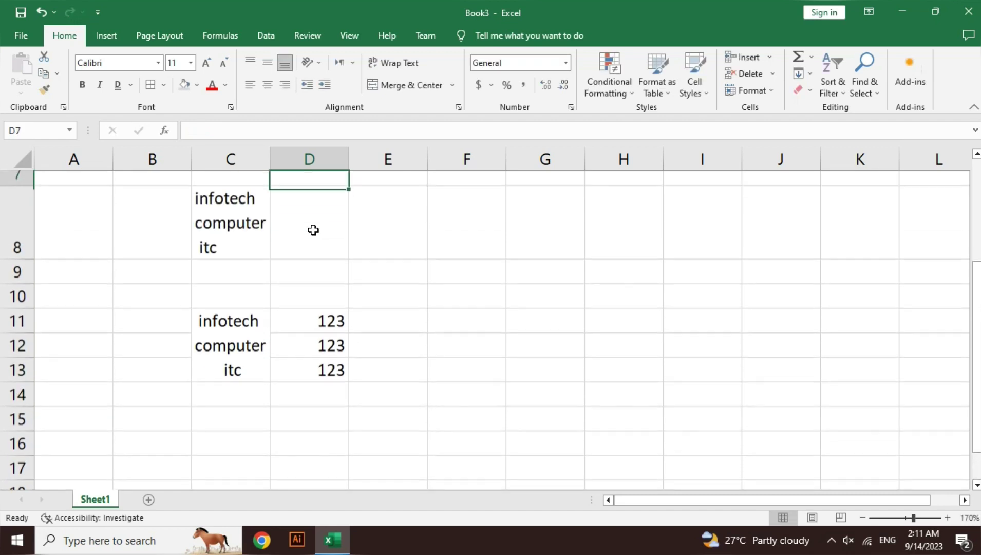
key(Down)
text(123)
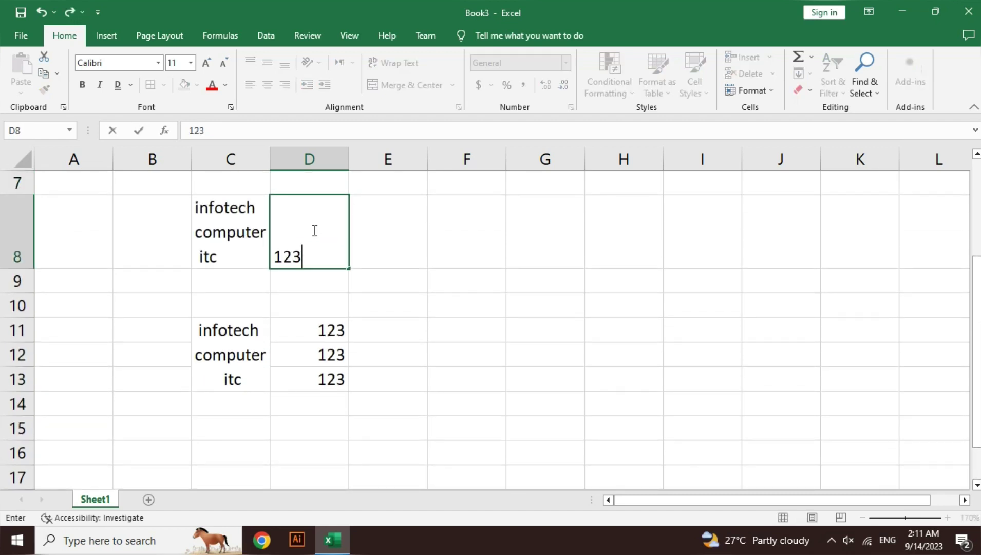
key(Up)
key(Down)
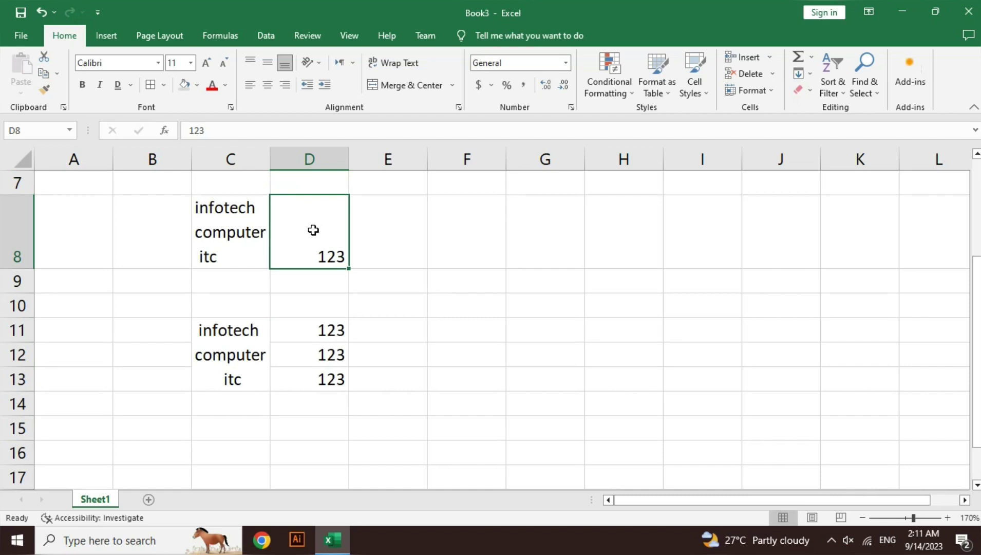
key(Down)
key(Down)
key(Down)
key(Down)
key(Down)
key(Down)
key(Down)
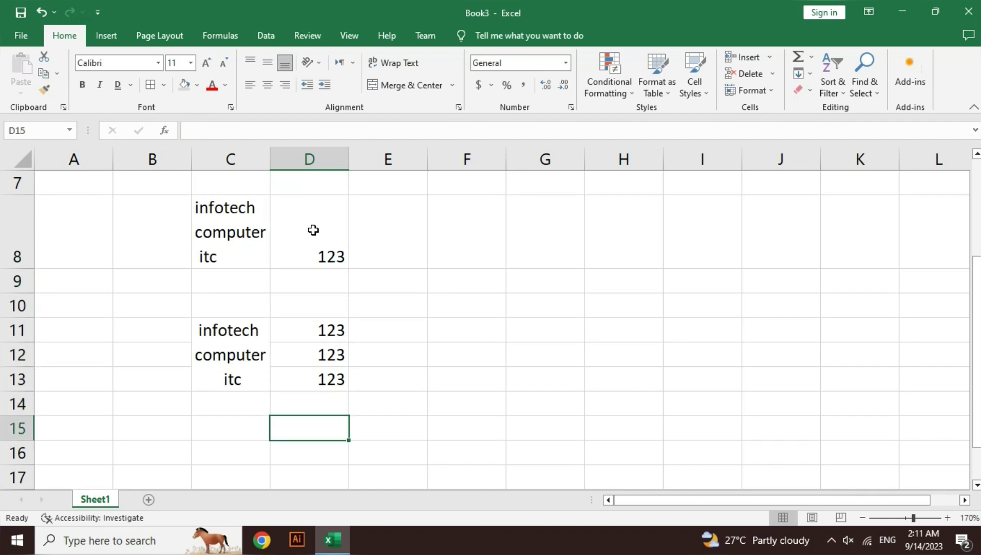
key(Right)
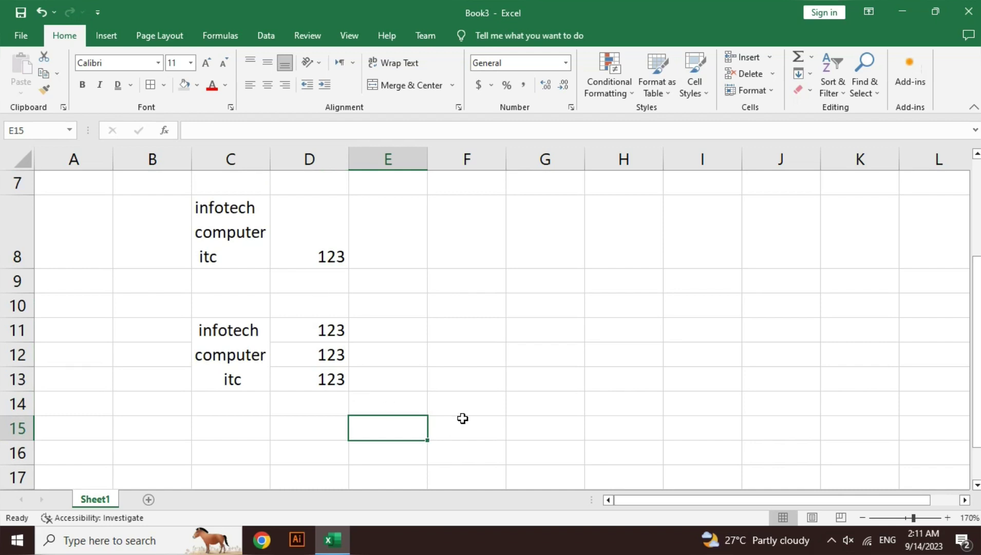
- Merge F13:G14 and enter 123 and 456 on two lines with Alt+Enter
drag(484, 381, 513, 404)
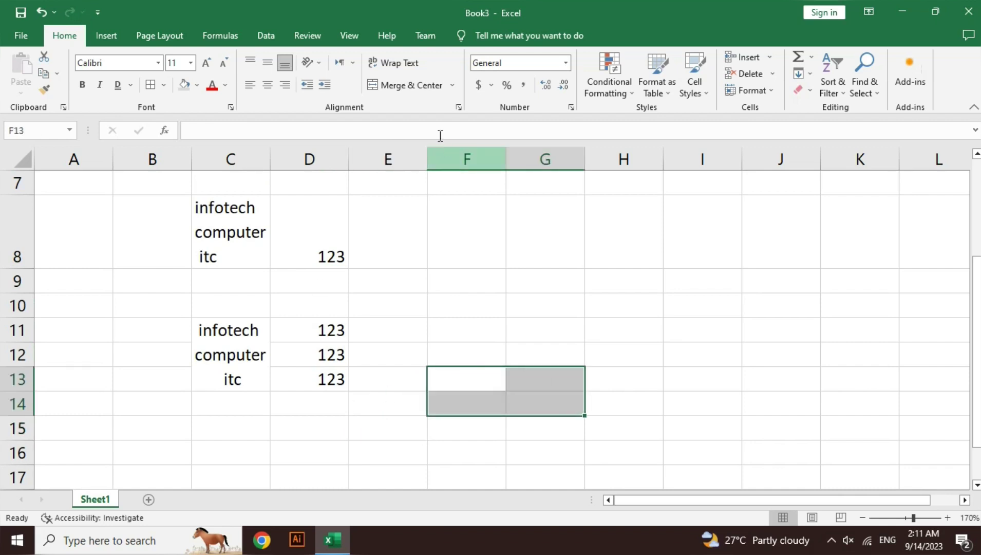
click(408, 86)
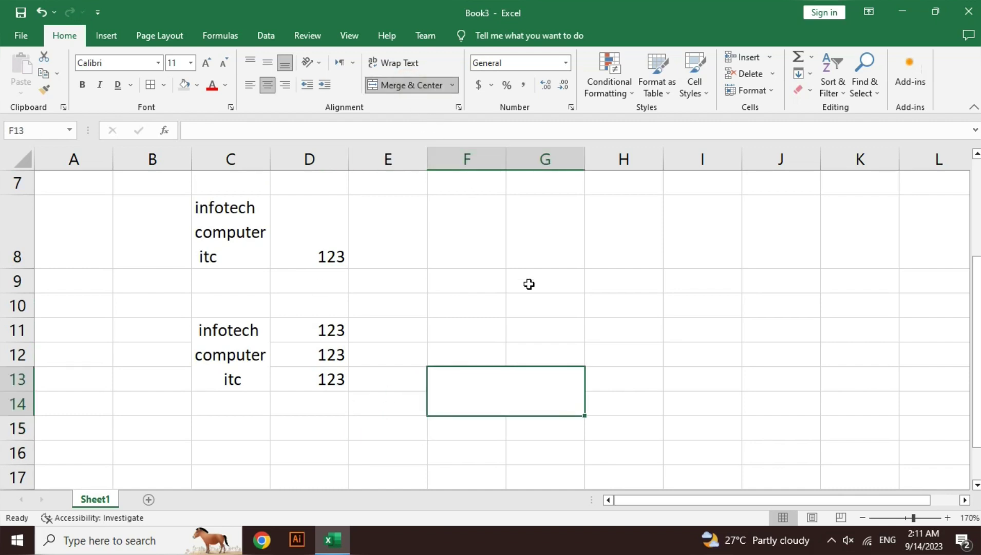
text(123)
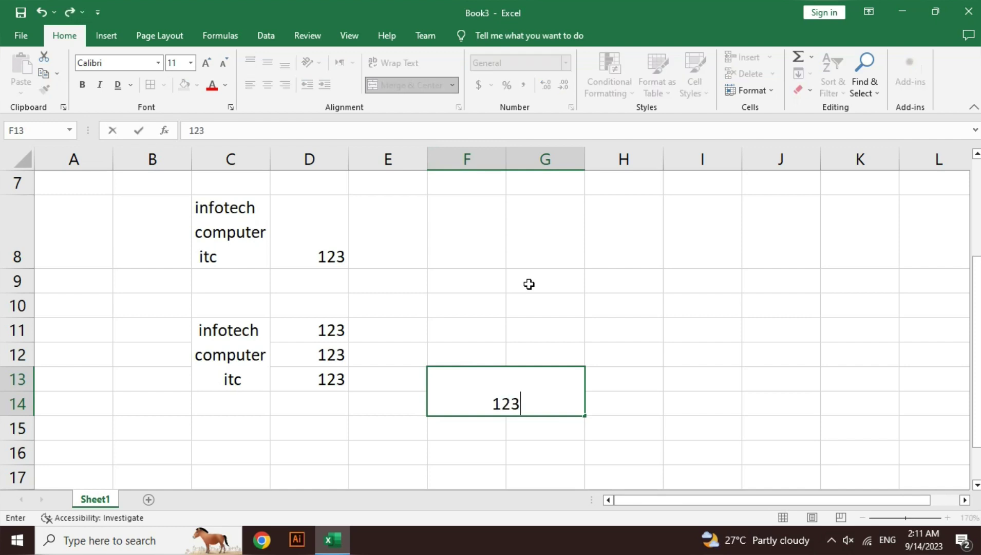
key(alt+Return)
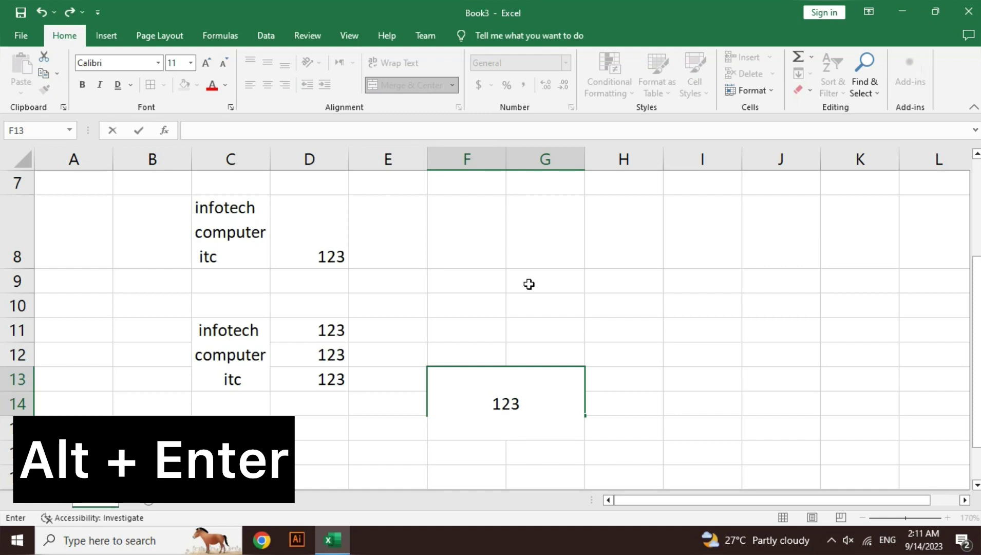
text(456)
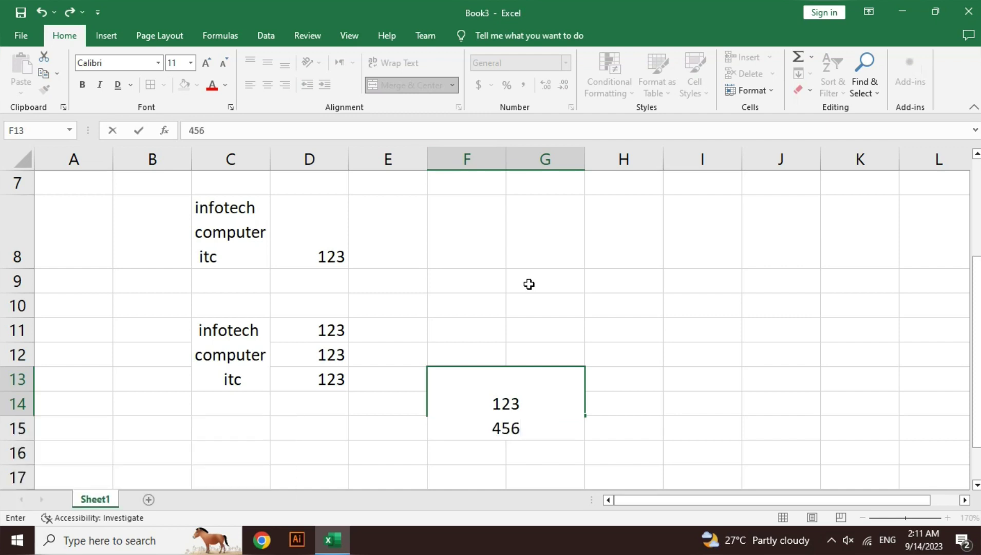
key(Return)
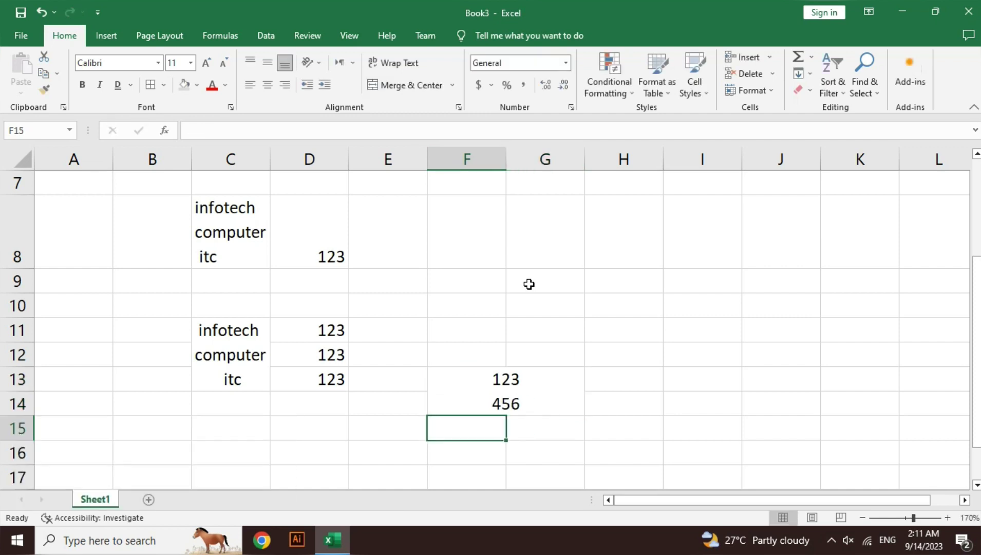
- Type a two-word name in C16 and break it onto two lines with Alt+Enter
key(Down)
key(Left)
key(Left)
key(Left)
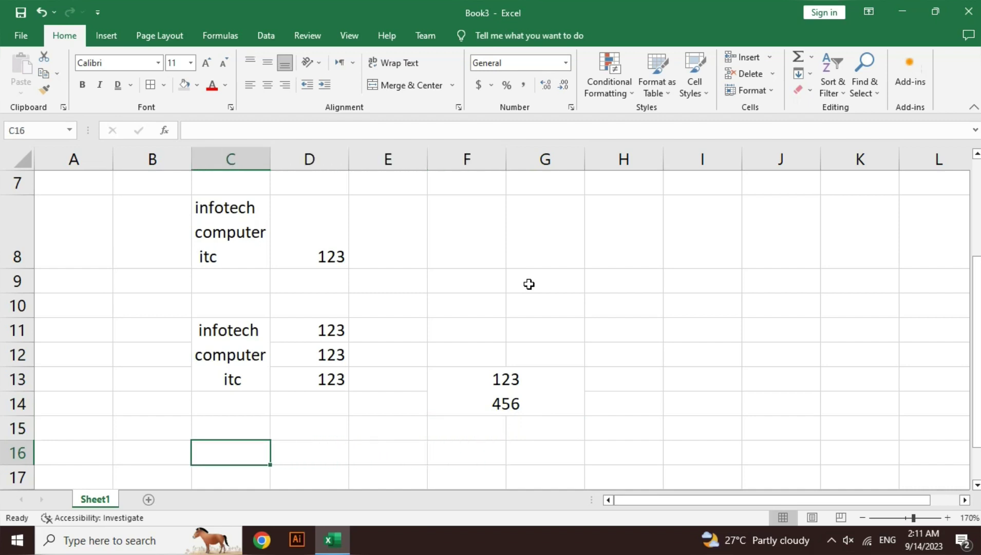
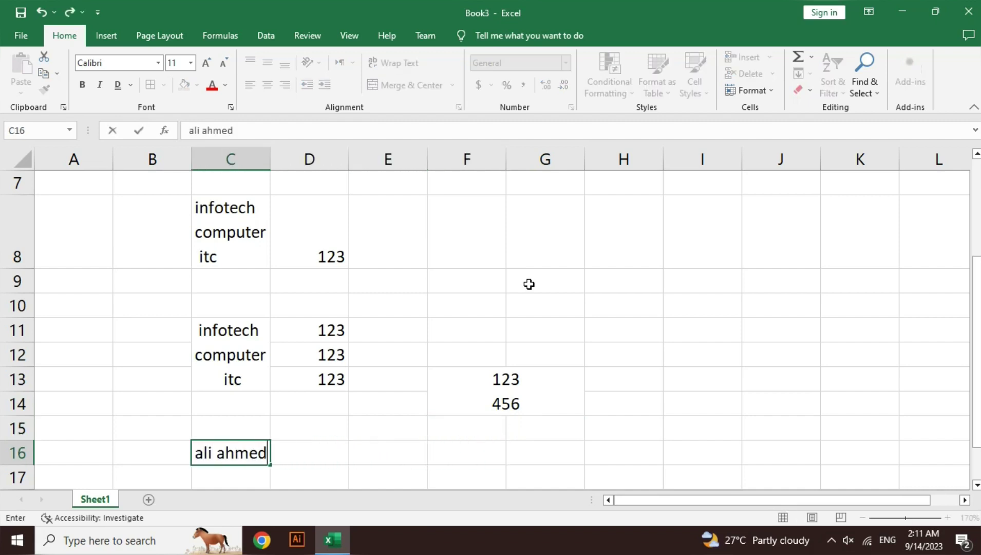
key(Return)
key(Up)
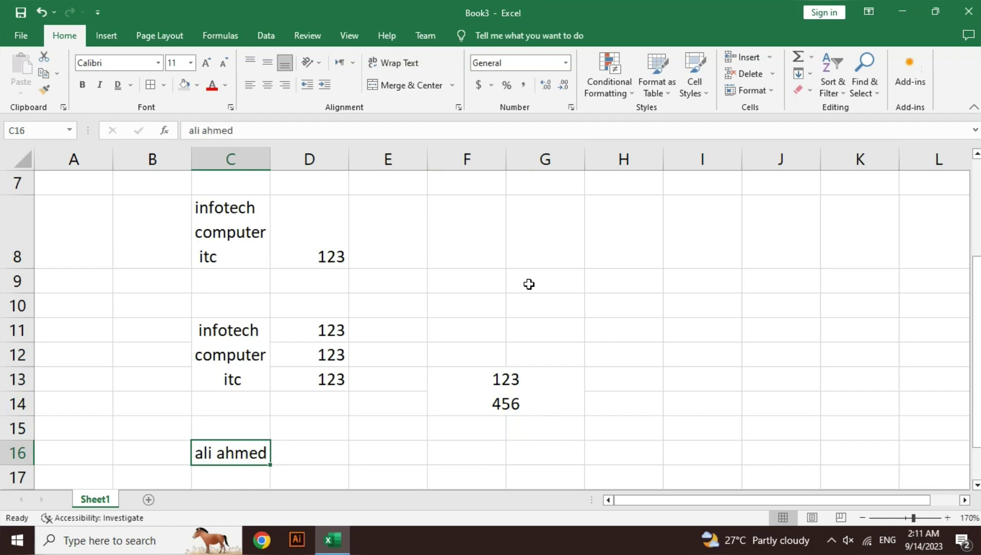
key(F2)
key(Left)
key(Left)
key(Left)
key(Left)
key(Left)
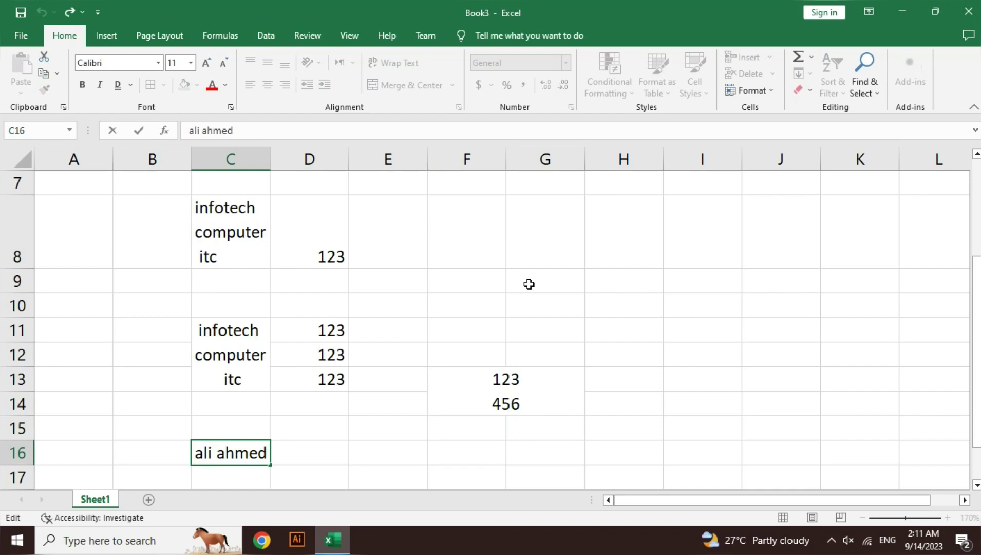
key(alt+Return)
key(Return)
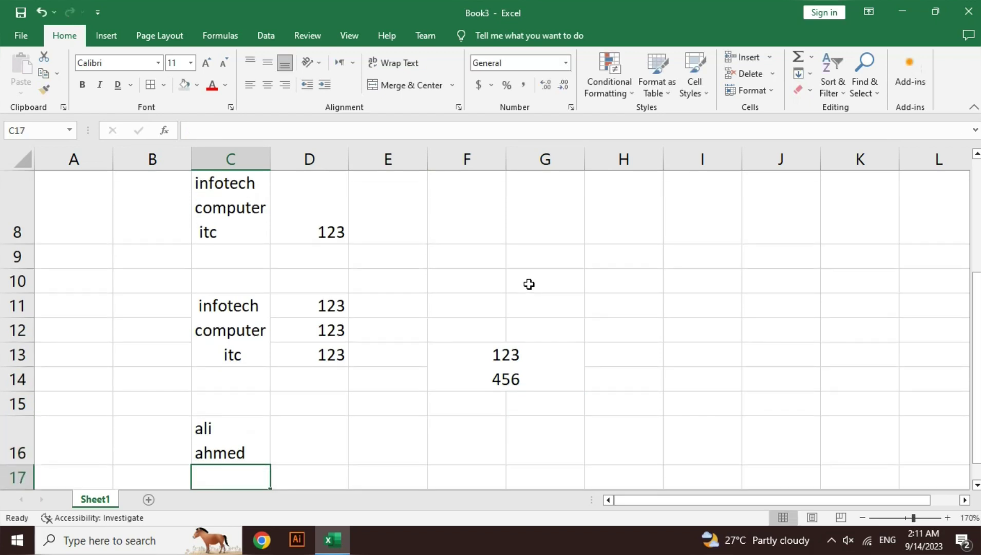
- Centre the name in C16 both horizontally and vertically
click(215, 448)
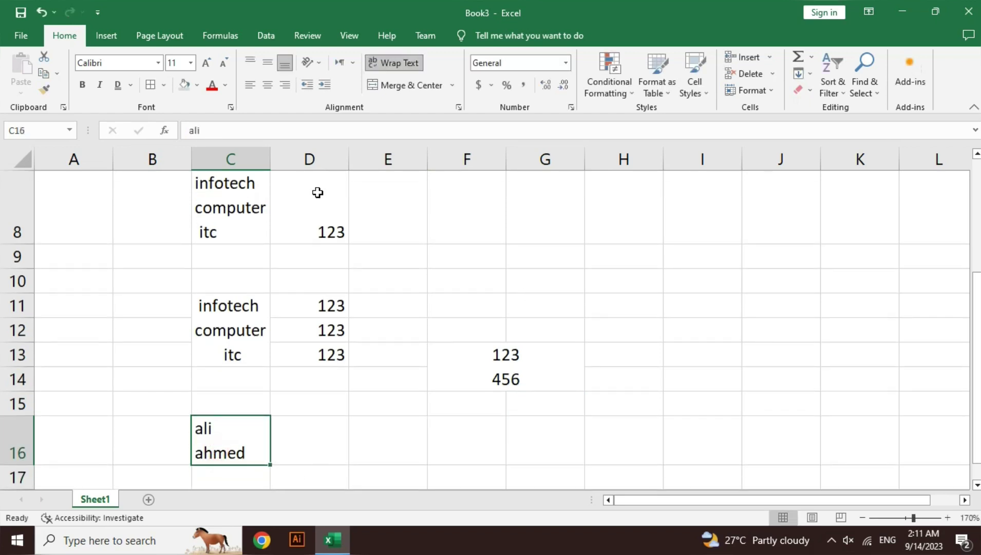
click(268, 85)
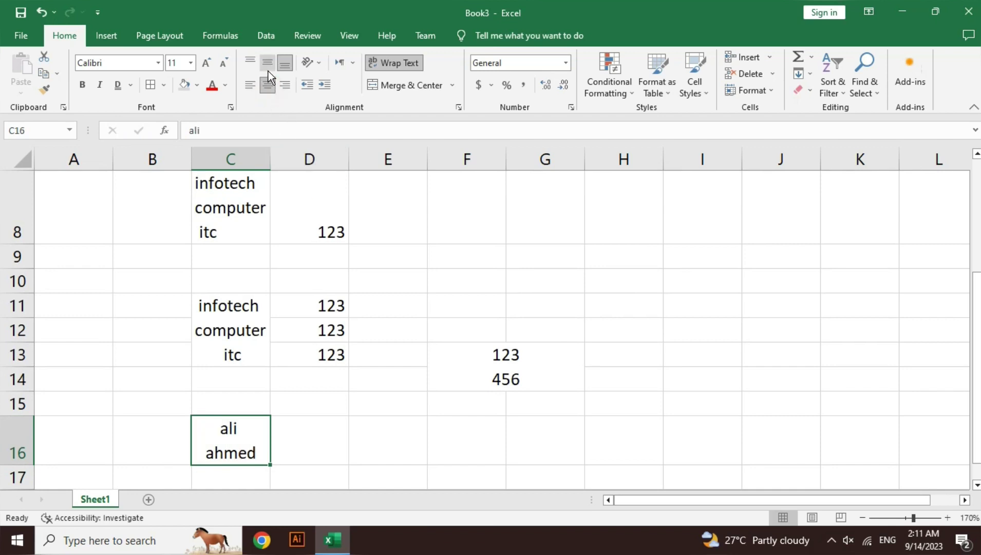
click(268, 70)
click(409, 300)
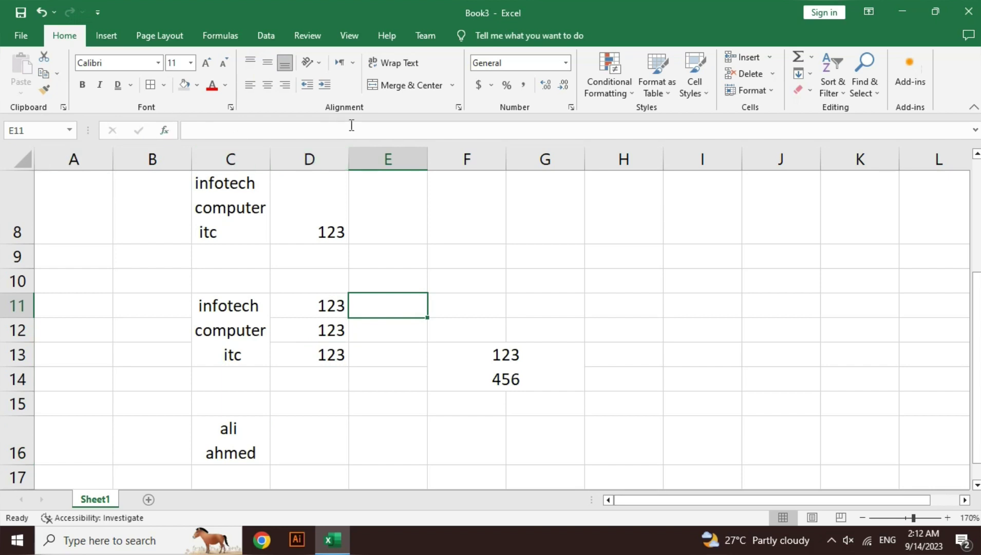
click(510, 283)
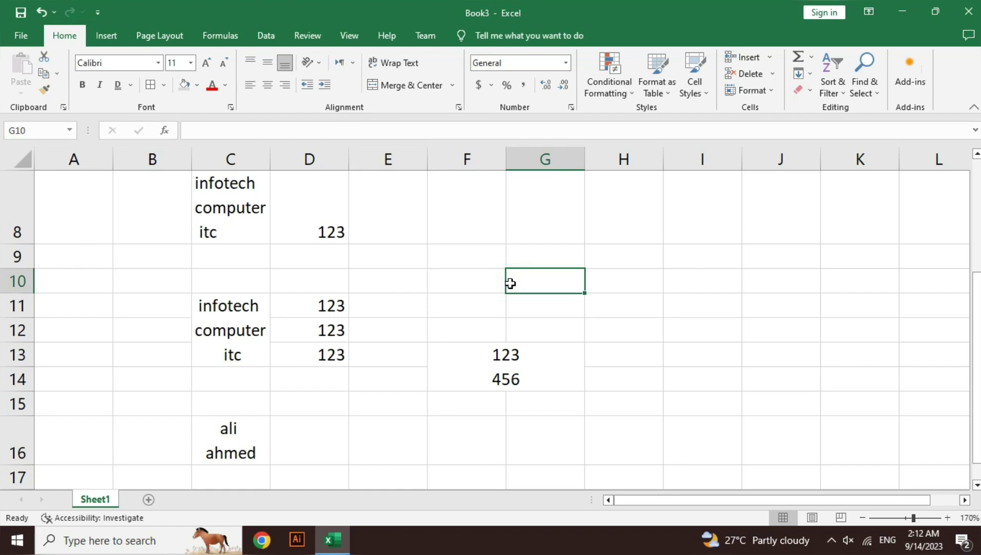